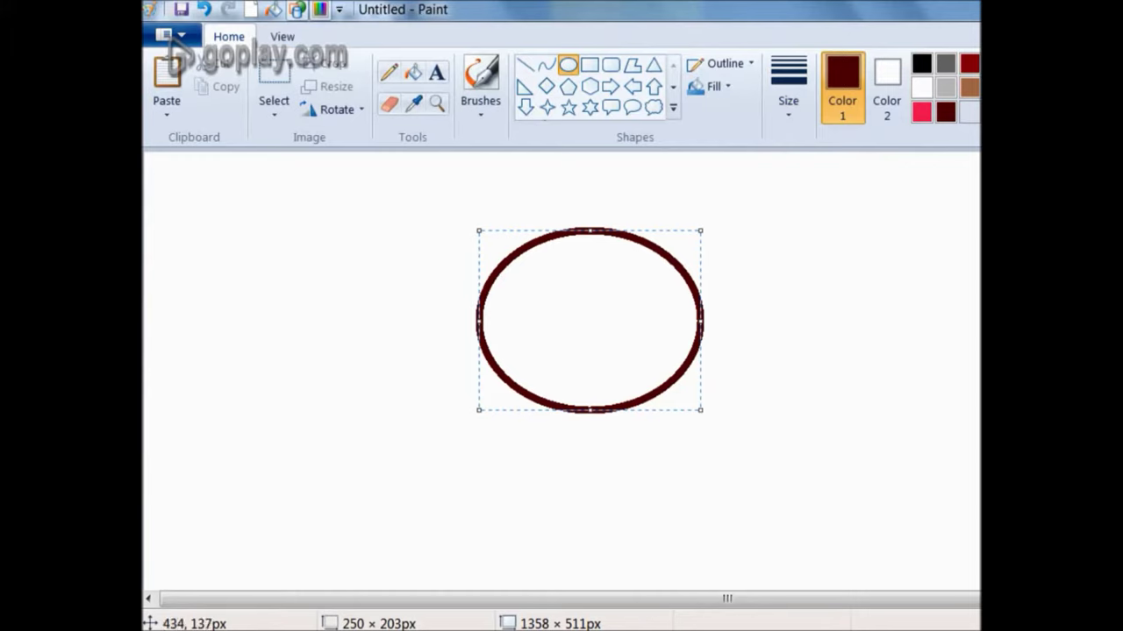
- Draw a pointed left ear on the head's upper-left edge with a dark red calligraphy brush
left_click(480, 106)
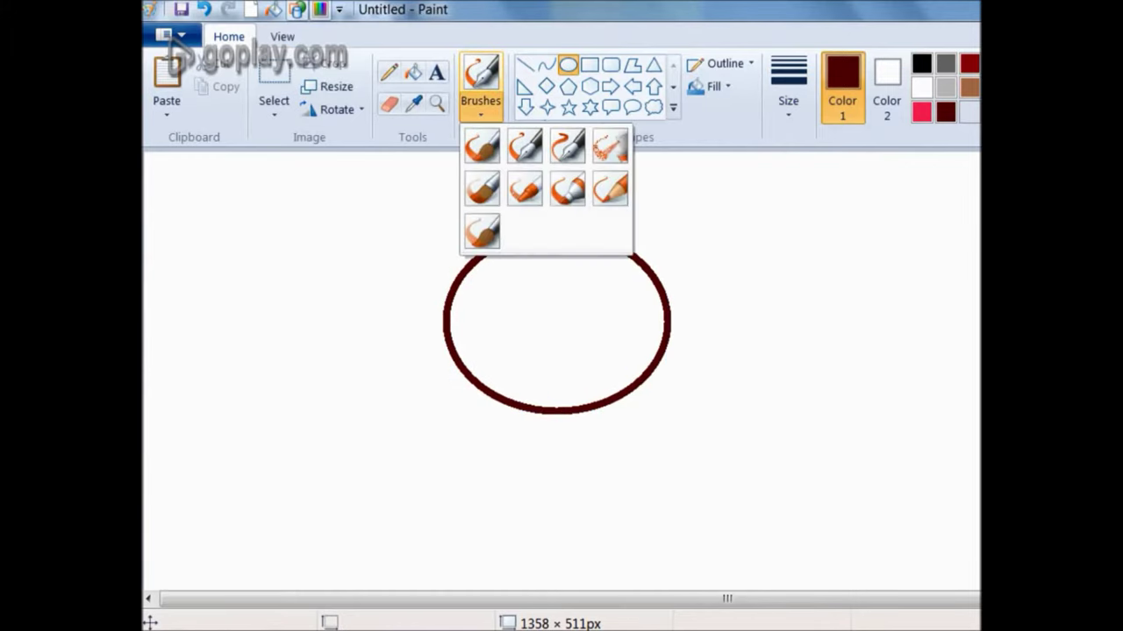
left_click(568, 147)
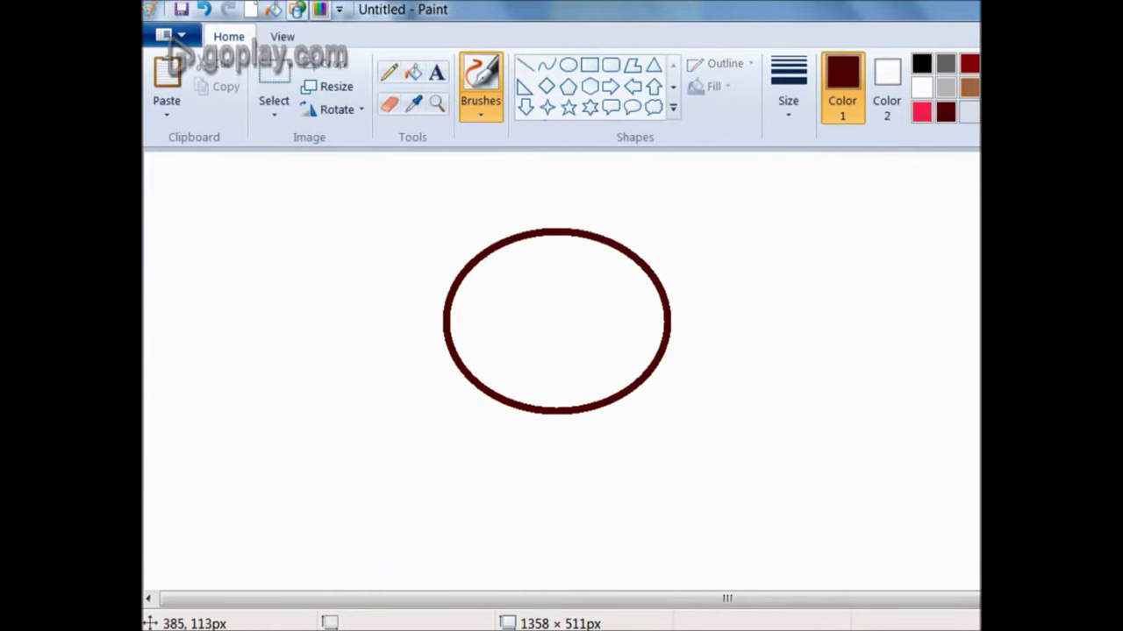
left_click(481, 112)
left_click(524, 147)
mouse_move(478, 253)
left_mouse_down()
mouse_move(413, 196)
mouse_move(399, 239)
mouse_move(428, 280)
mouse_move(452, 290)
left_mouse_up()
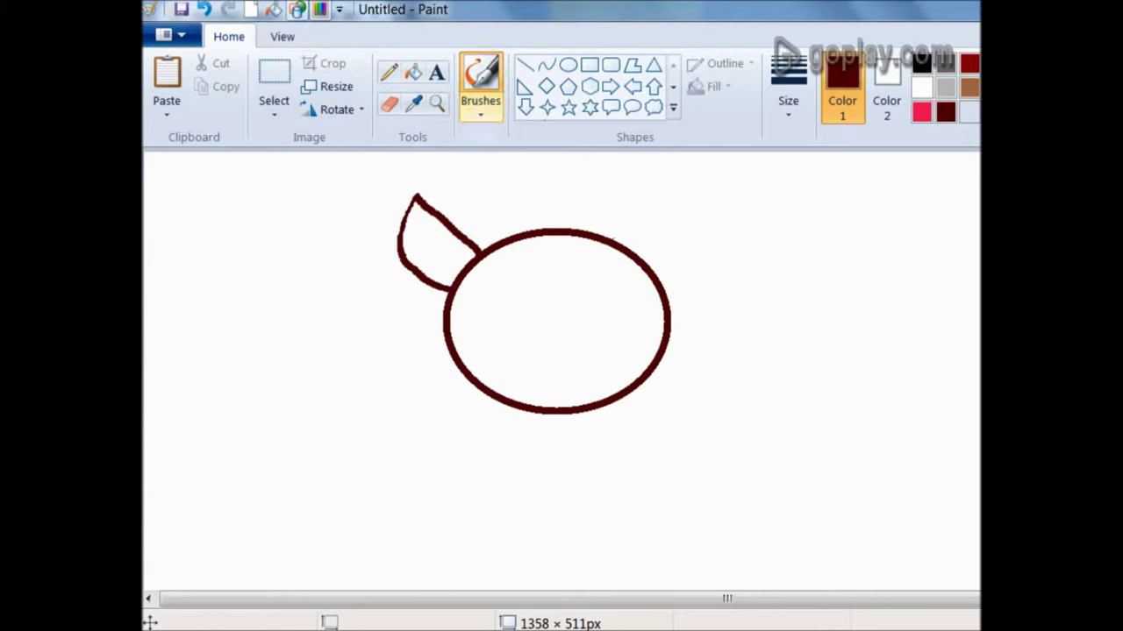
- Draw a pointed right ear on the head's upper-right edge with the second calligraphy brush
left_click(481, 112)
left_click(524, 147)
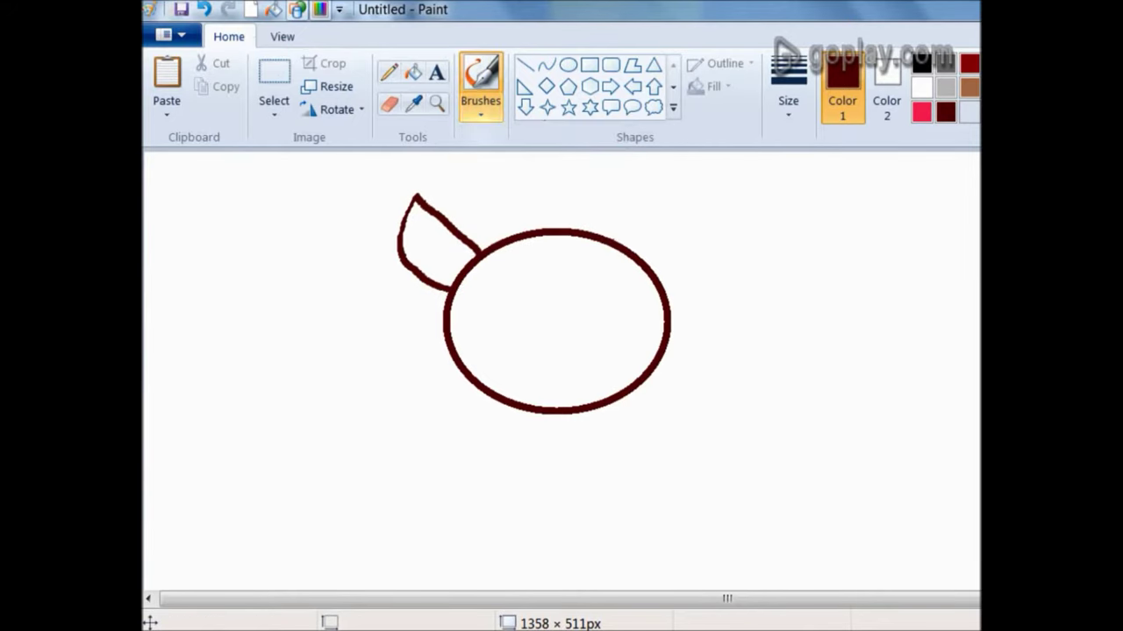
left_click(481, 104)
left_click(567, 145)
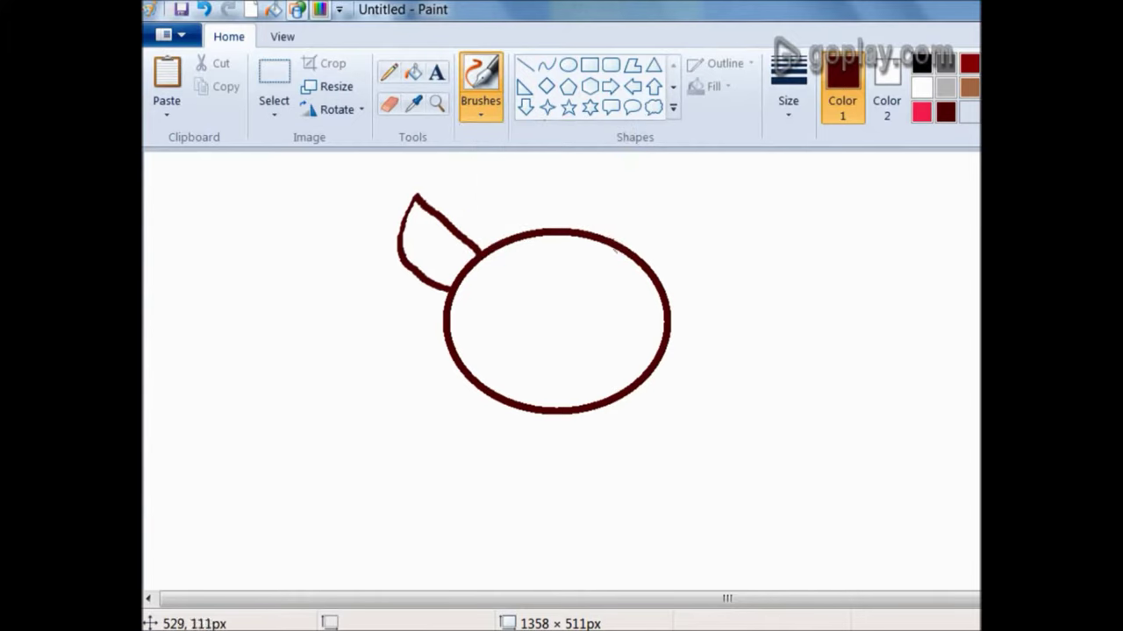
mouse_move(608, 239)
left_mouse_down()
mouse_move(651, 182)
mouse_move(668, 223)
mouse_move(648, 267)
left_mouse_up()
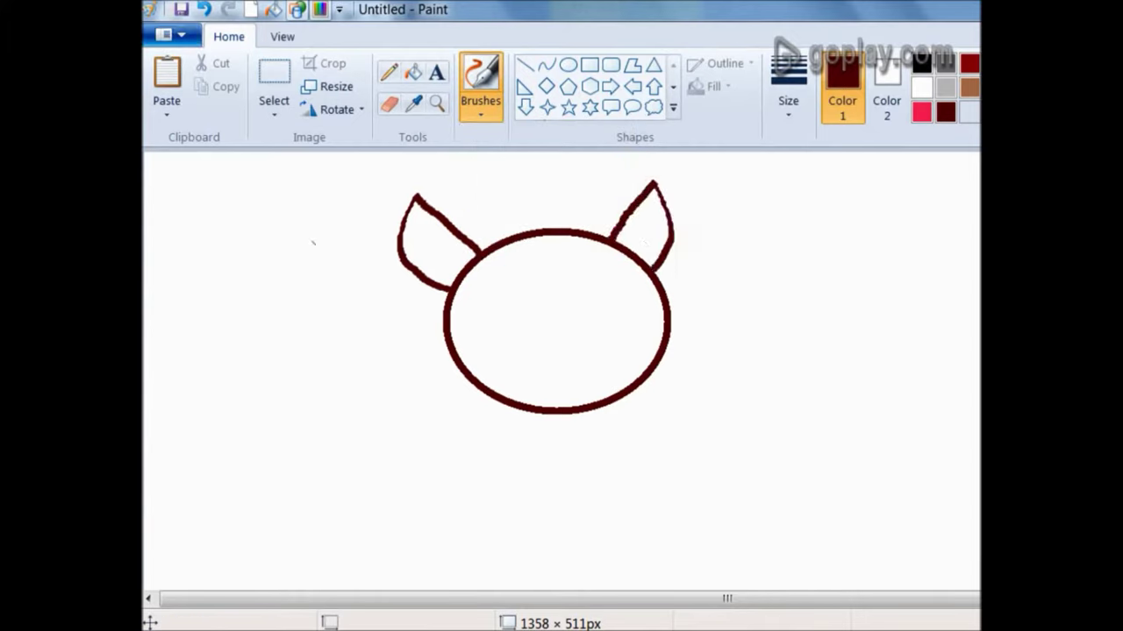
- Draw a small teardrop-shaped inner ear inside each of the two ears with the calligraphy brush
mouse_move(447, 255)
left_mouse_down()
mouse_move(426, 230)
mouse_move(422, 263)
mouse_move(451, 259)
left_mouse_up()
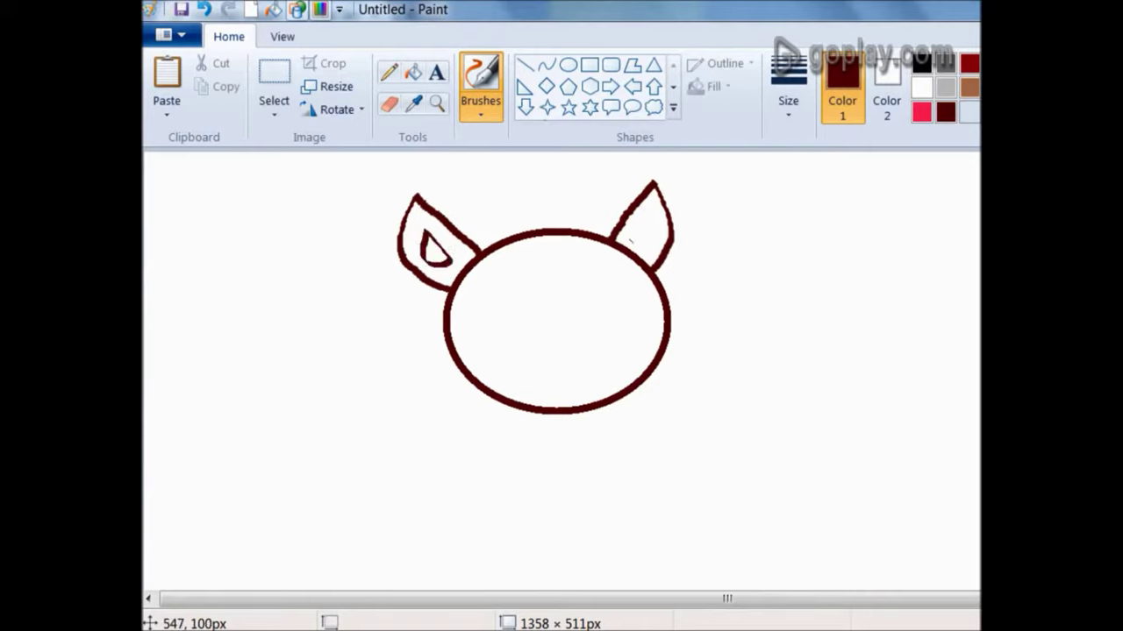
left_click(480, 107)
left_click(524, 146)
mouse_move(630, 238)
left_mouse_down()
mouse_move(650, 215)
mouse_move(657, 227)
mouse_move(643, 246)
left_mouse_up()
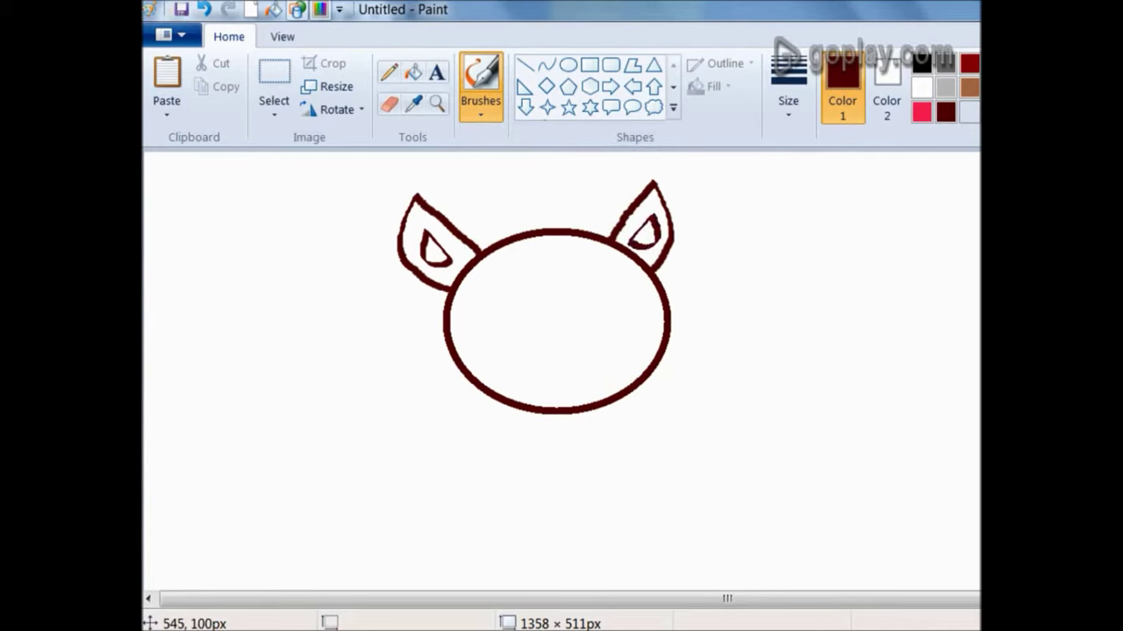
- Draw an upright ellipse about 67 × 83 px as the left eye and position it inside the head
left_click(567, 64)
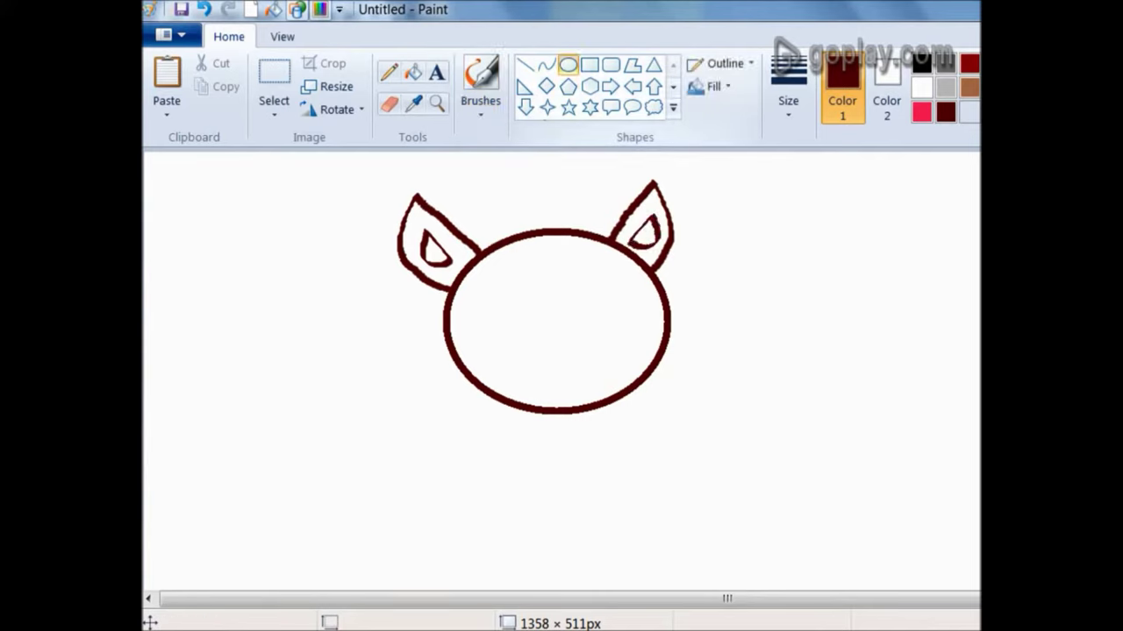
left_click_drag(486, 267, 548, 344)
left_click_drag(523, 299, 503, 309)
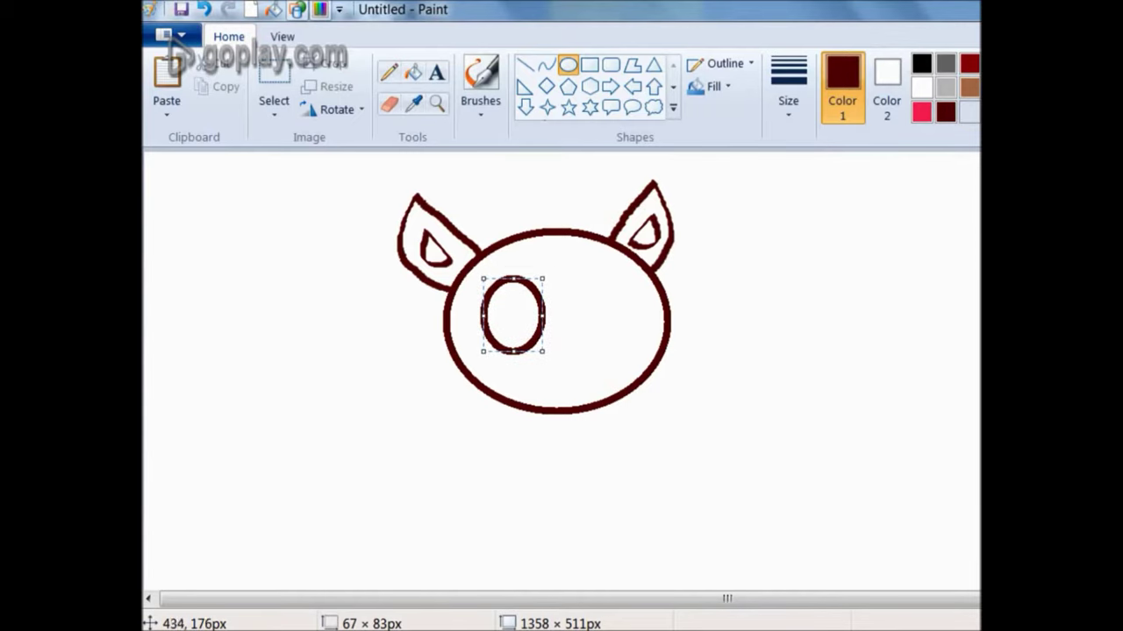
- Draw a right eye ellipse about 66 × 83 px, move it to the head's right edge and widen it slightly
left_click_drag(586, 270, 644, 343)
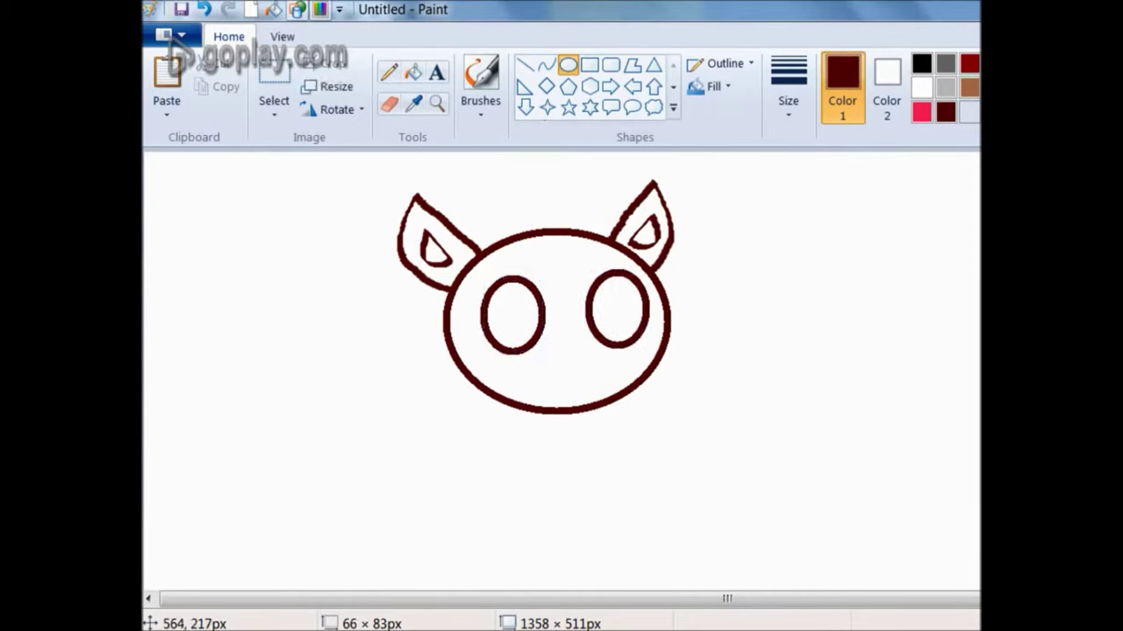
left_click_drag(615, 294, 640, 294)
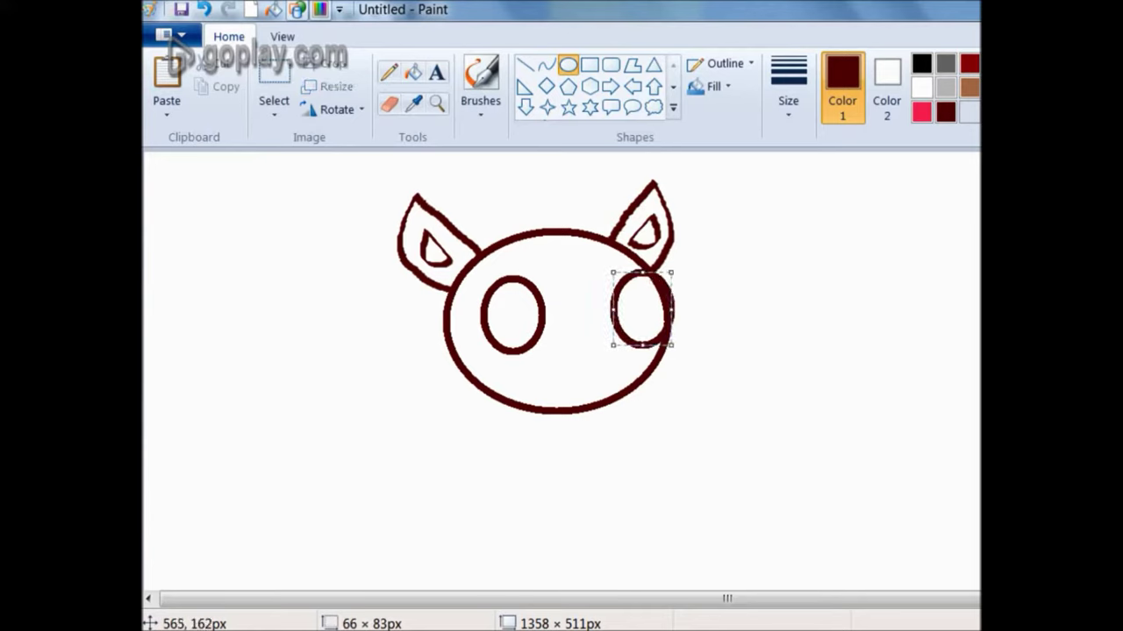
left_click_drag(613, 308, 602, 309)
left_click(621, 374)
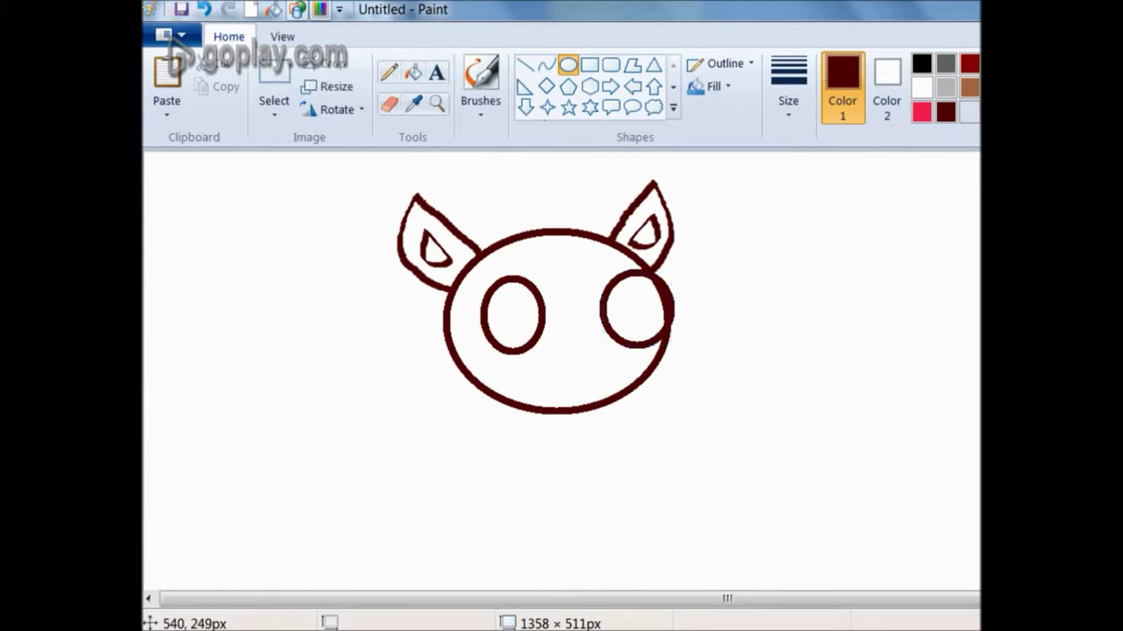
- Draw a round snout between and below the eyes, with a thin-lined nose ellipse about 43 × 23 px inside its upper edge
left_click_drag(550, 334, 603, 381)
left_click(695, 406)
left_click_drag(554, 318, 595, 338)
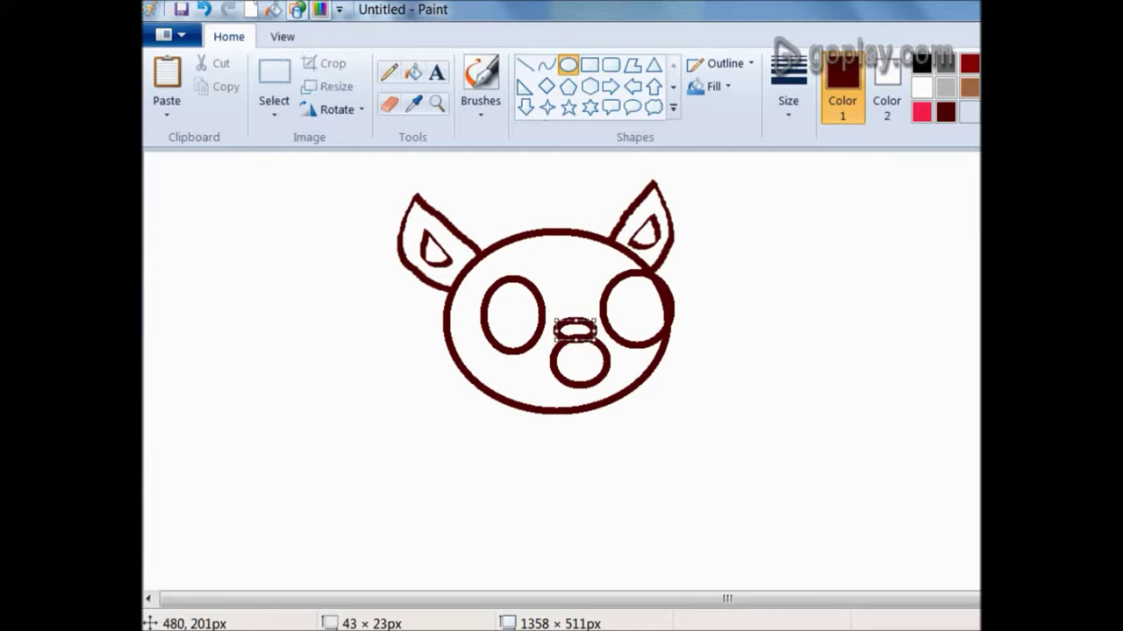
left_click_drag(576, 326, 578, 345)
left_click(787, 92)
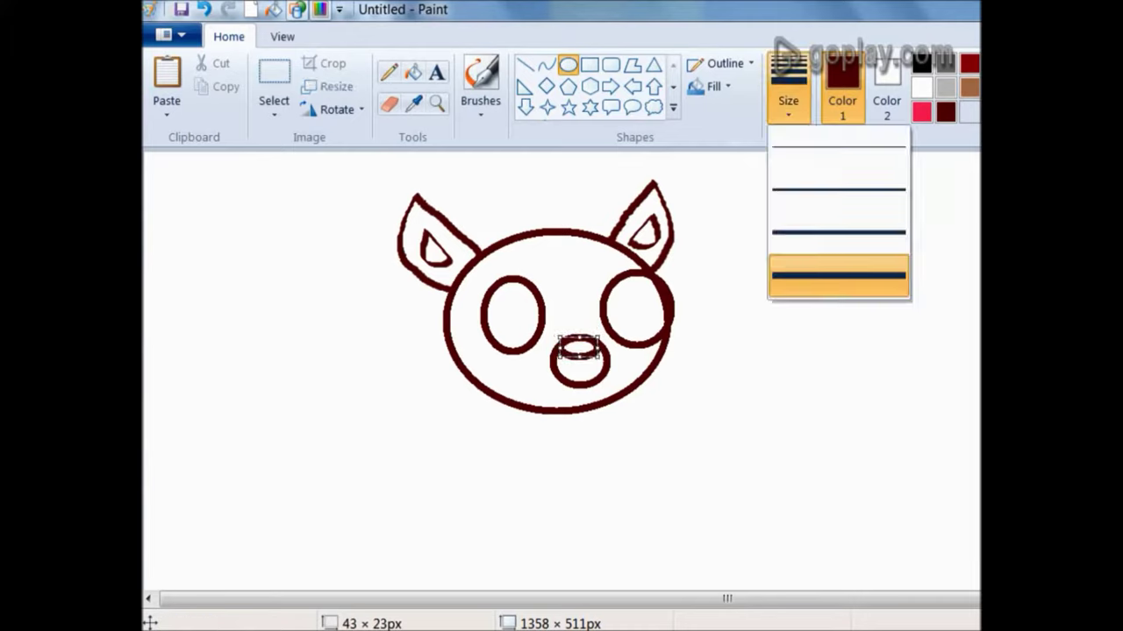
left_click(838, 191)
left_click(624, 395)
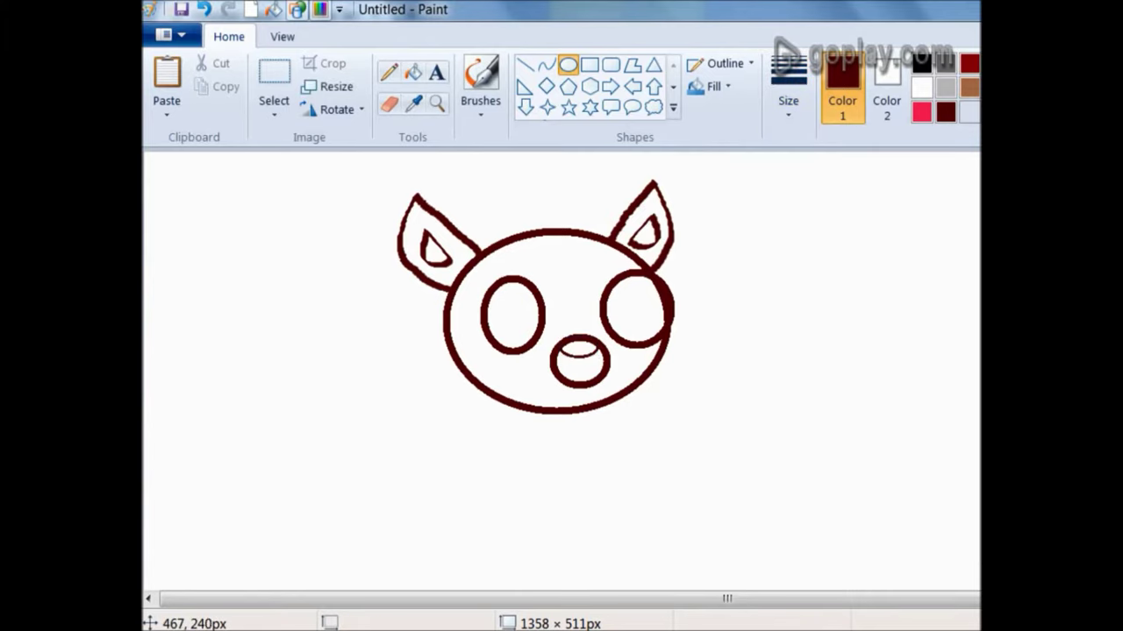
- Draw an open smiling mouth with the brush in the lower half of the snout circle
left_click_drag(562, 361, 597, 365)
key("Escape")
left_click(481, 79)
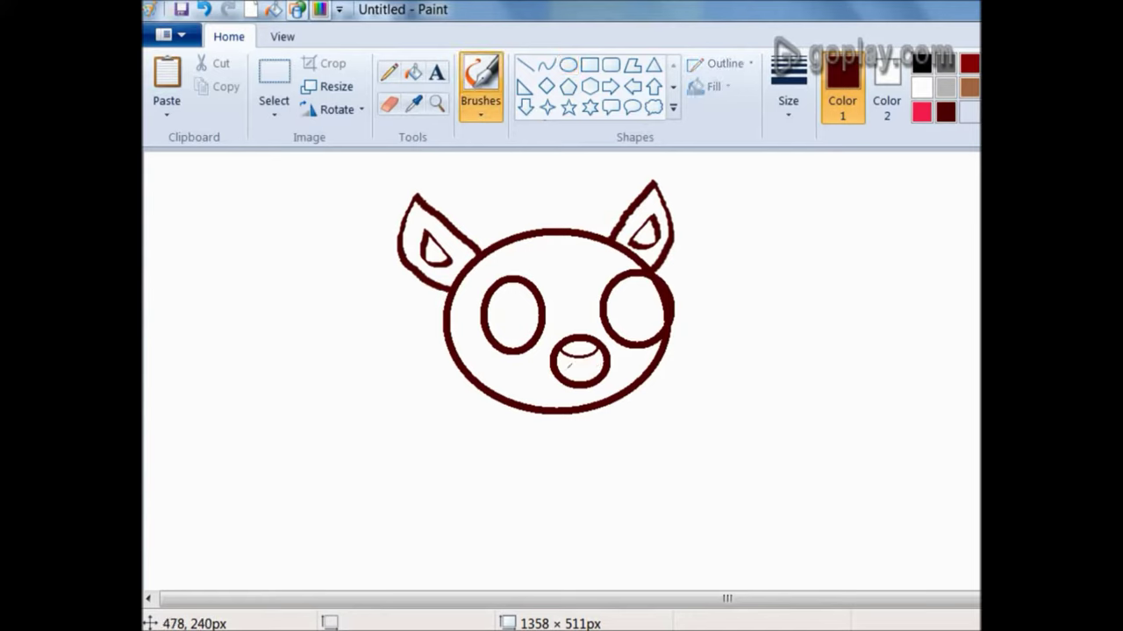
mouse_move(566, 364)
left_mouse_down()
mouse_move(605, 361)
mouse_move(592, 377)
mouse_move(563, 370)
left_mouse_up()
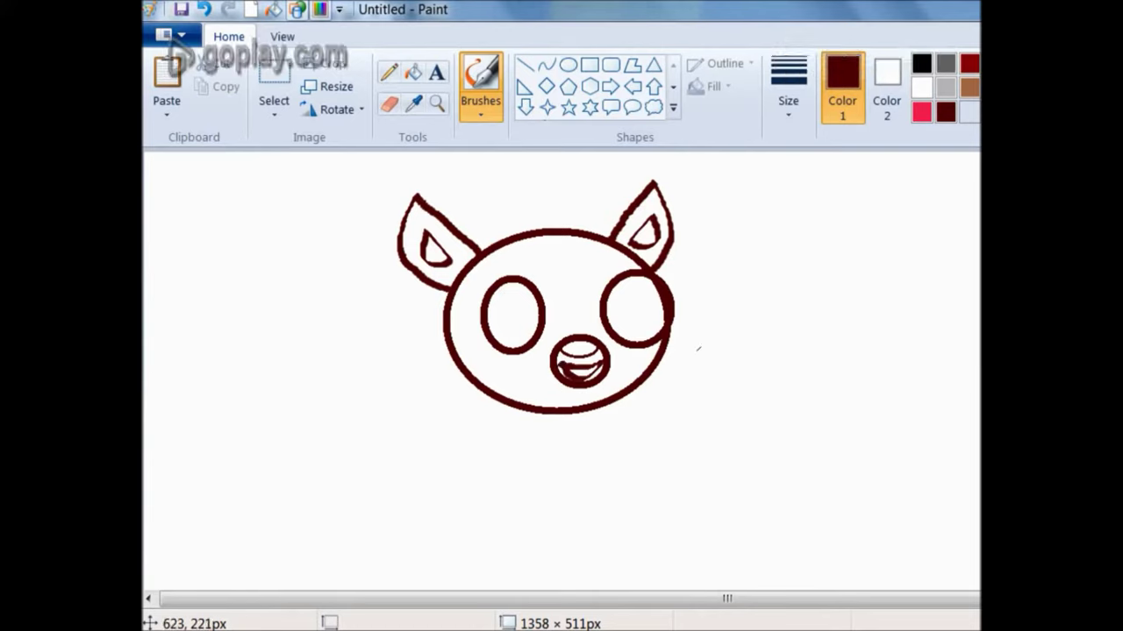
- Draw a thin-lined iris ellipse inside each eye, about 46 × 54 px in the left and 50 × 59 px in the right
left_click(567, 64)
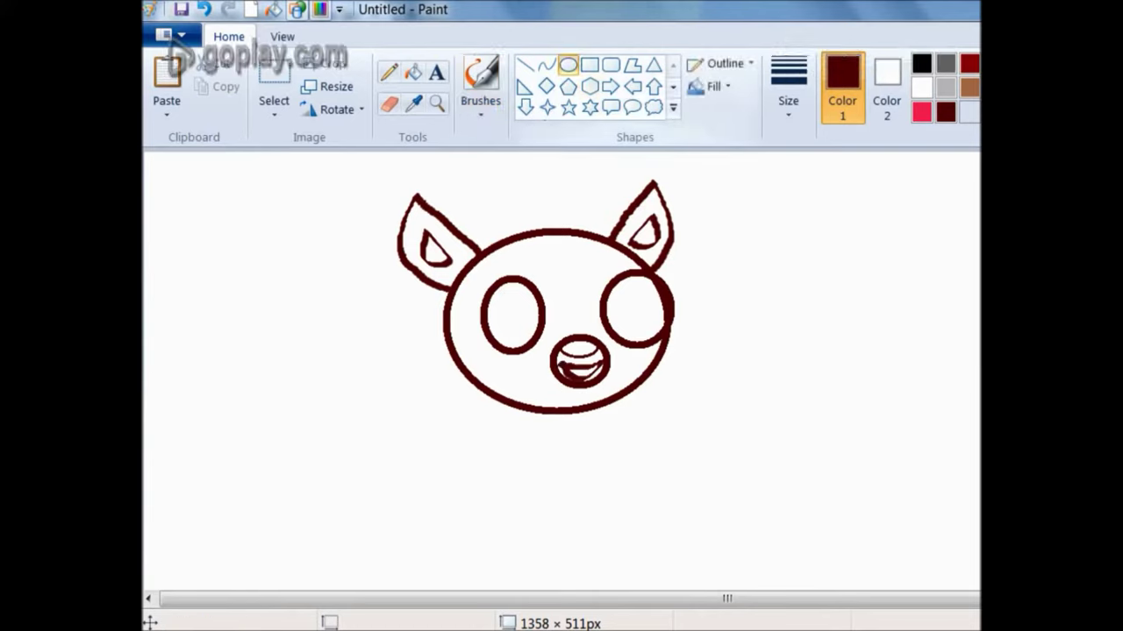
left_click_drag(491, 298, 532, 345)
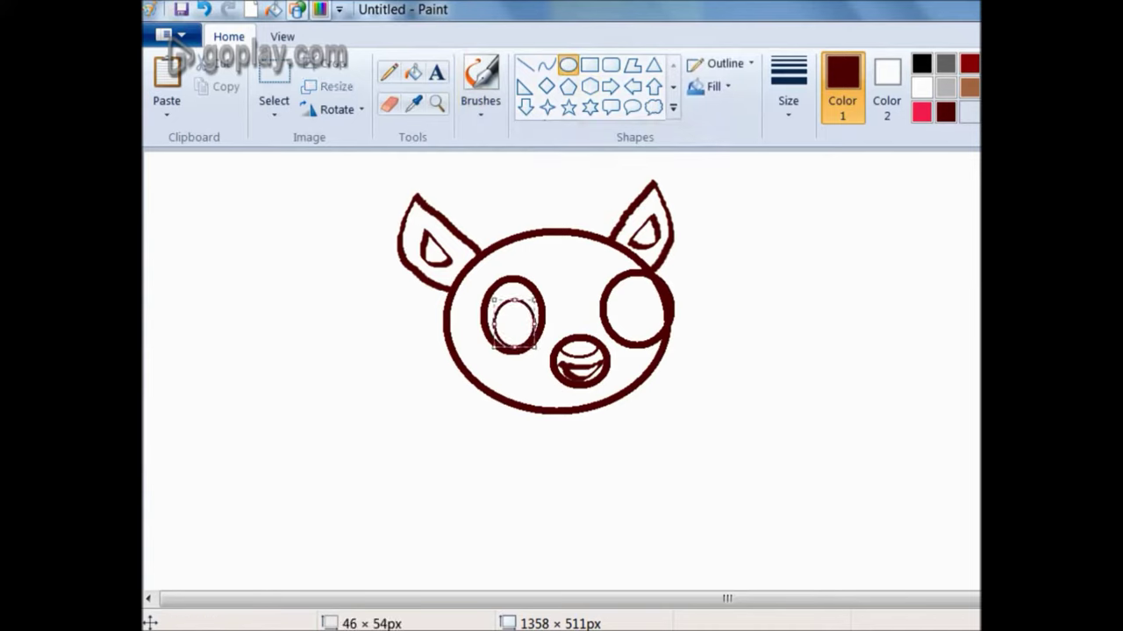
key("Left")
key("Left")
key("Left")
key("Left")
left_click(750, 283)
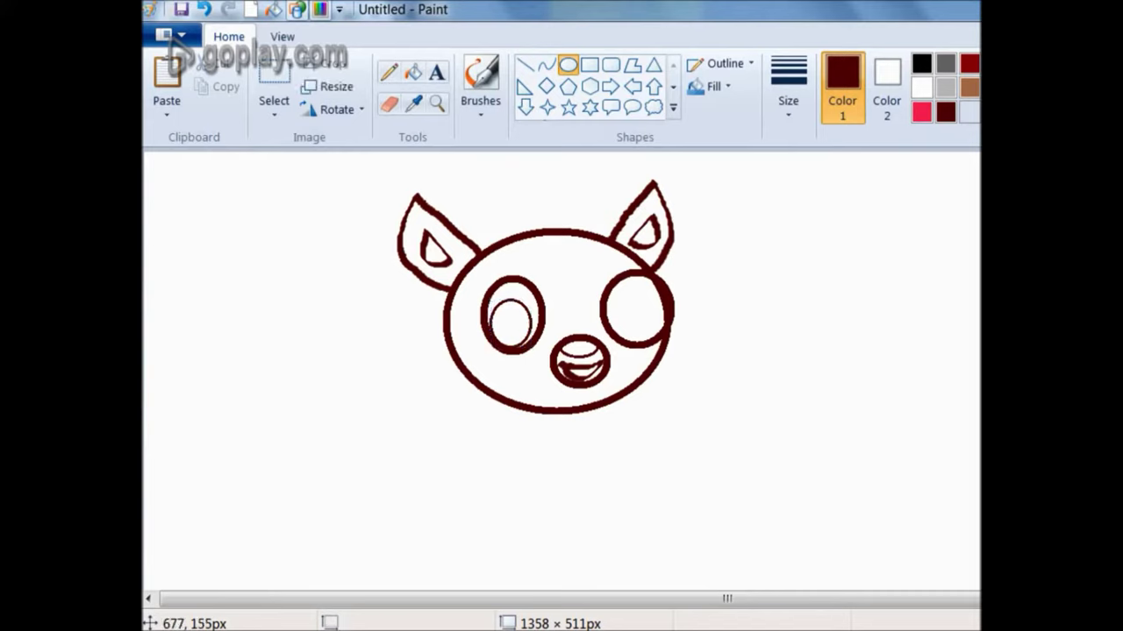
left_click_drag(609, 287, 654, 342)
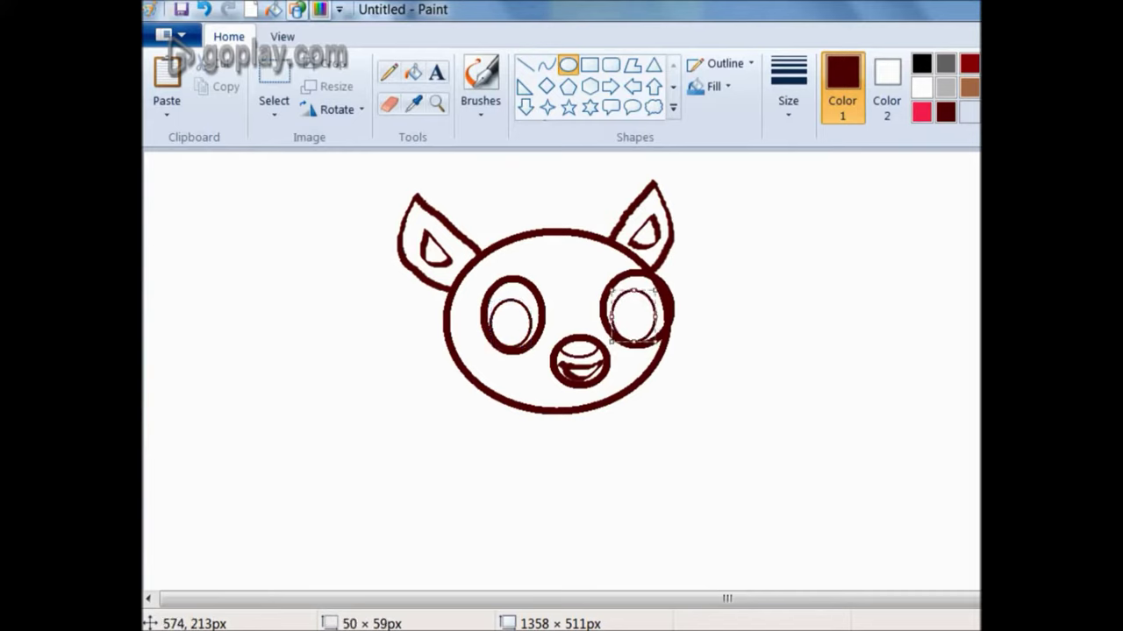
left_click(749, 309)
- Add a small circle inside the upper part of each iris, nudging the right one slightly left and down
left_click_drag(502, 302, 521, 321)
left_click_drag(631, 292, 649, 314)
key("Left")
key("Left")
key("Left")
key("Left")
key("Down")
key("Down")
left_click(813, 319)
- Draw five small circles of varying size as spots on the forehead between the eyes
left_click_drag(540, 254, 571, 298)
left_click(626, 276)
left_click(570, 307)
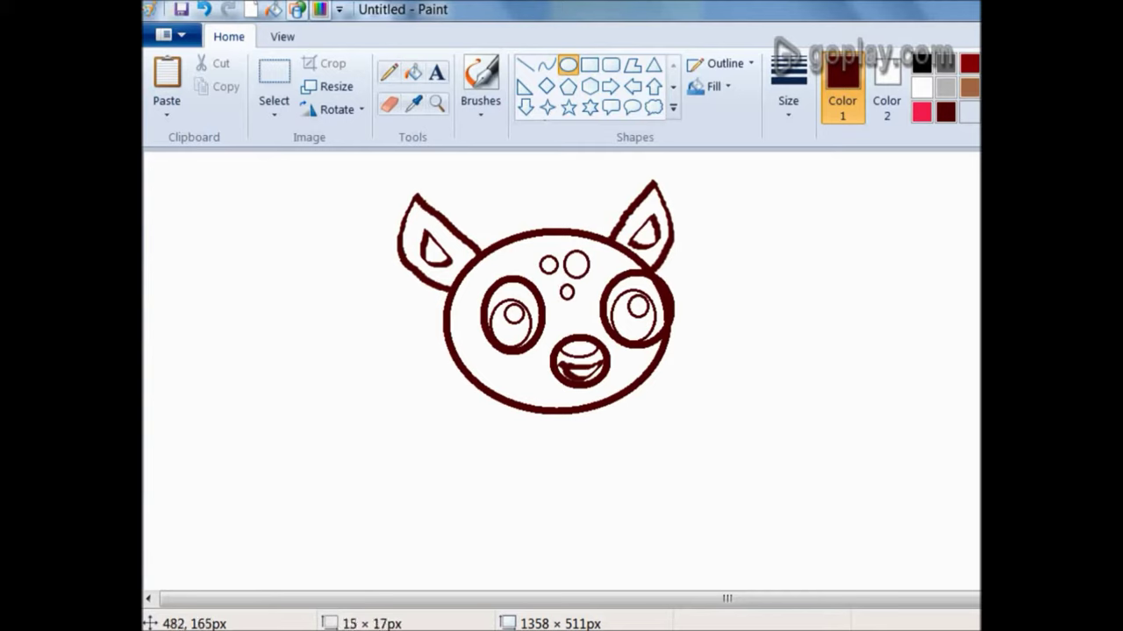
left_click(618, 284)
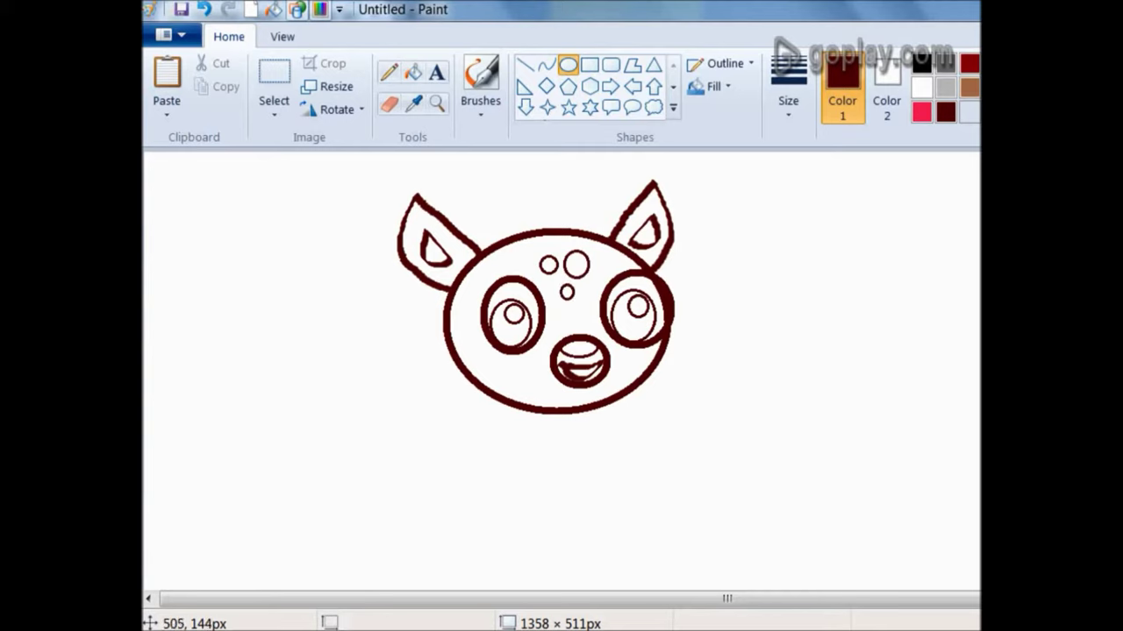
left_click_drag(587, 281, 599, 295)
left_click_drag(550, 243, 560, 251)
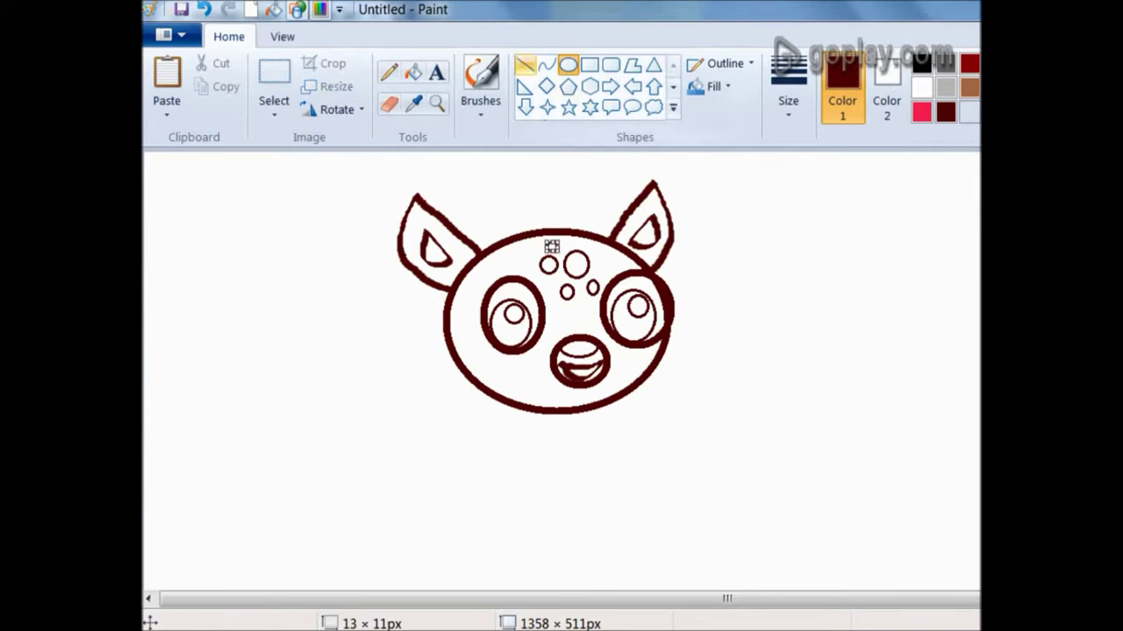
- Draw the body below the head with a thicker calligraphy stroke, outlining the neck, back, chest, belly and two legs
left_click(481, 77)
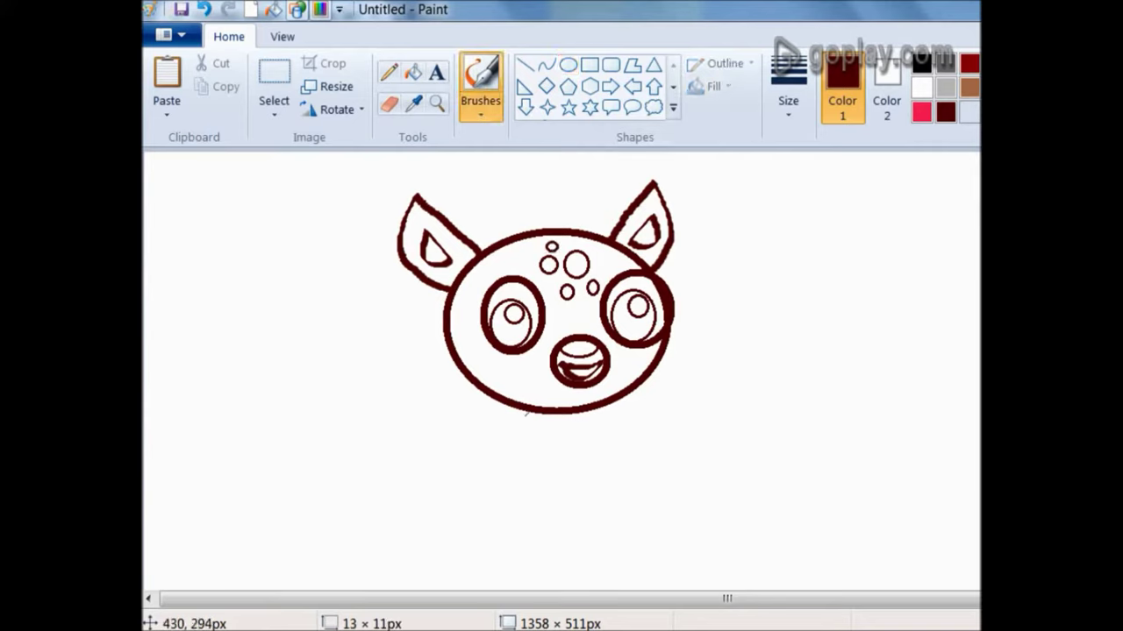
left_click(788, 94)
left_click(812, 234)
mouse_move(530, 409)
left_mouse_down()
mouse_move(523, 442)
mouse_move(455, 431)
mouse_move(419, 458)
mouse_move(414, 475)
mouse_move(449, 503)
mouse_move(438, 560)
left_mouse_up()
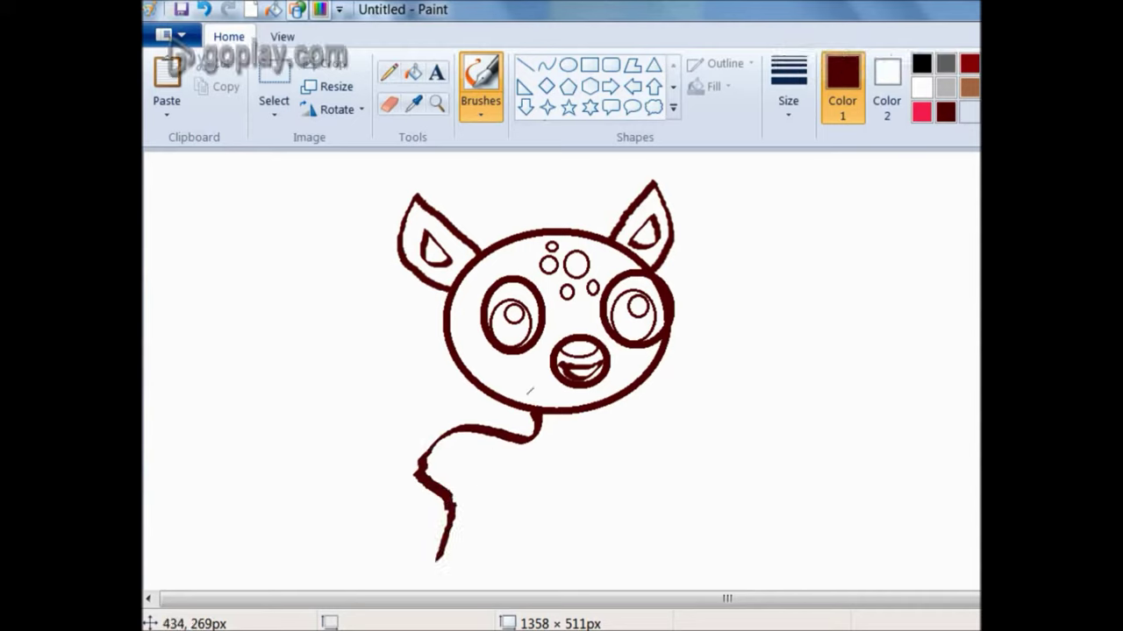
mouse_move(584, 409)
left_mouse_down()
mouse_move(618, 446)
mouse_move(601, 469)
mouse_move(608, 497)
mouse_move(654, 544)
left_mouse_up()
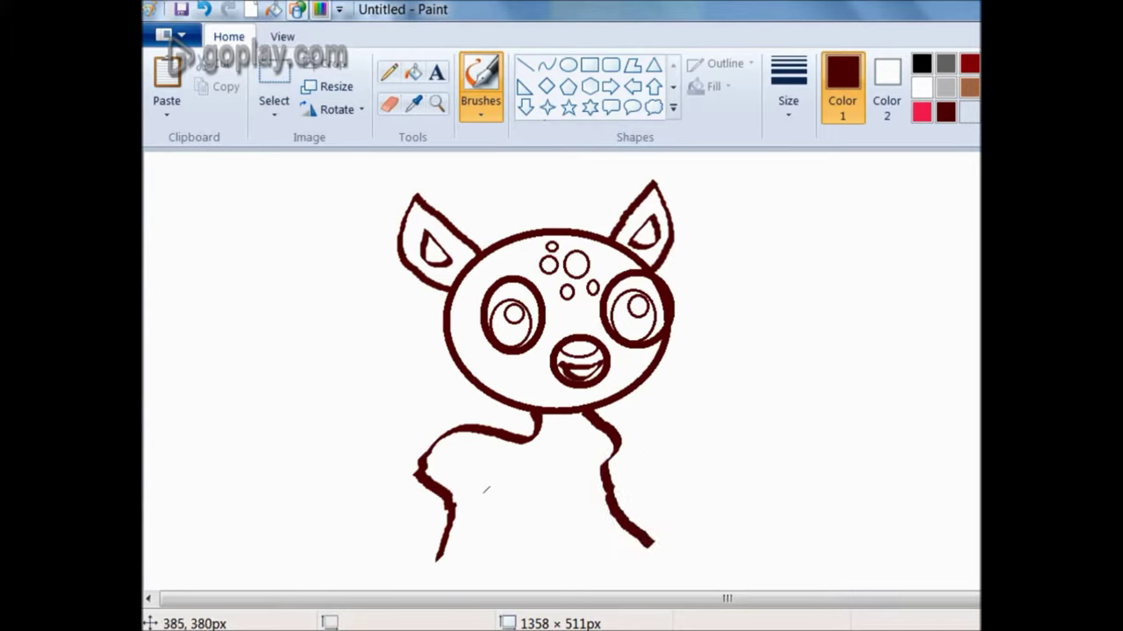
mouse_move(485, 496)
left_mouse_down()
mouse_move(540, 502)
mouse_move(569, 487)
mouse_move(563, 565)
mouse_move(647, 541)
left_mouse_up()
mouse_move(489, 502)
left_mouse_down()
mouse_move(509, 579)
mouse_move(469, 592)
mouse_move(437, 560)
left_mouse_up()
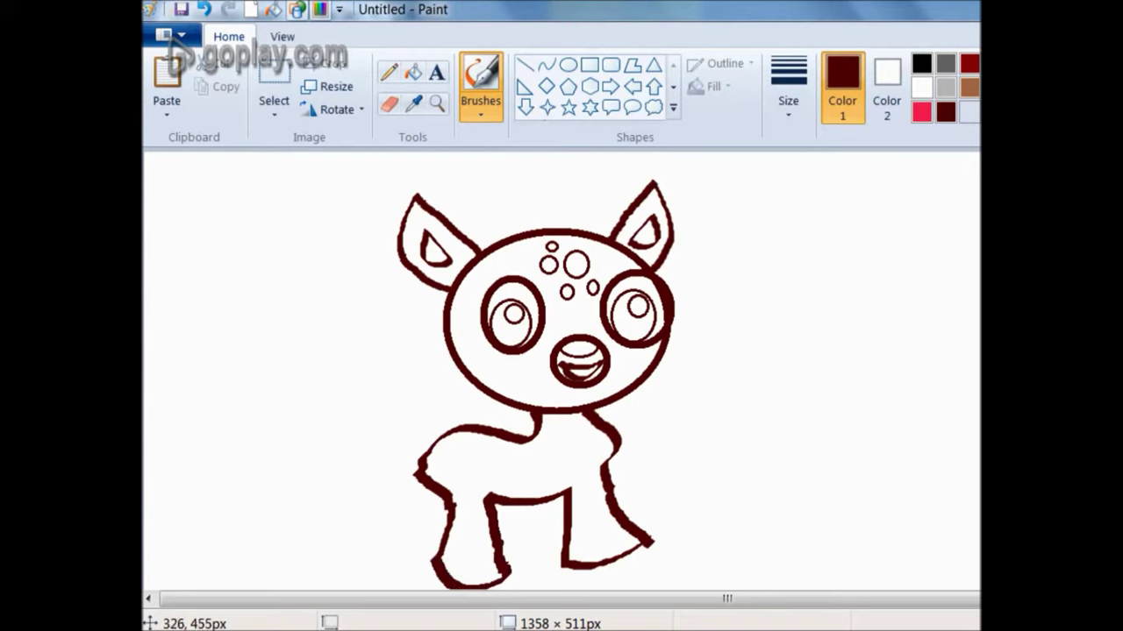
mouse_move(439, 446)
left_mouse_down()
mouse_move(405, 434)
mouse_move(356, 367)
mouse_move(351, 452)
mouse_move(432, 483)
mouse_move(424, 451)
mouse_move(338, 380)
mouse_move(332, 437)
mouse_move(346, 471)
mouse_move(383, 489)
mouse_move(417, 471)
left_mouse_up()
key("ctrl+z")
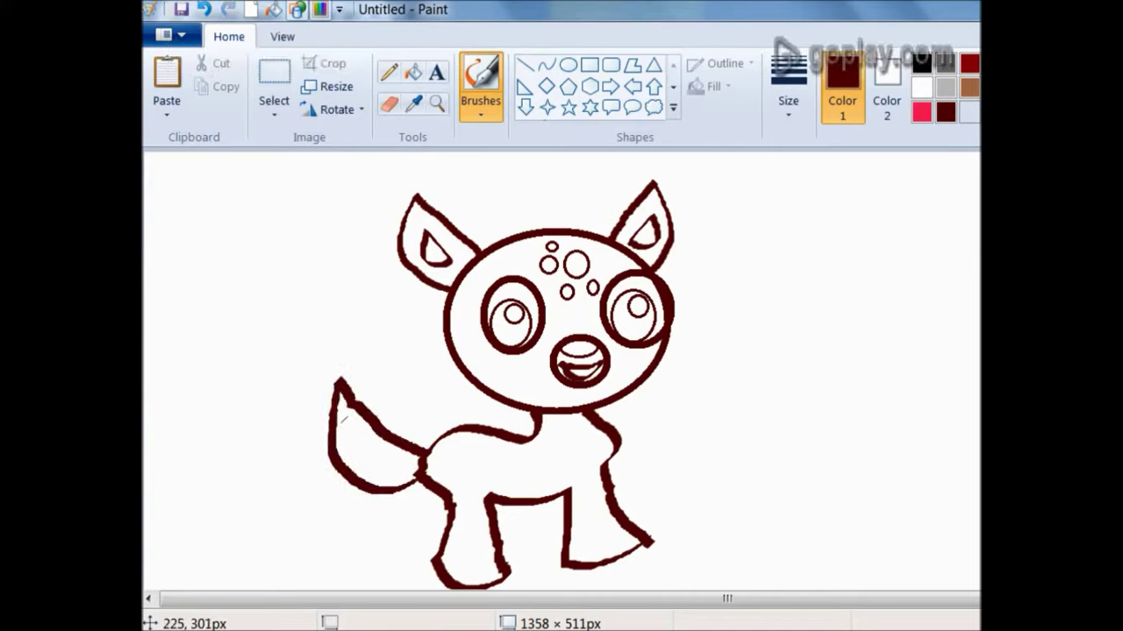
key("ctrl+z")
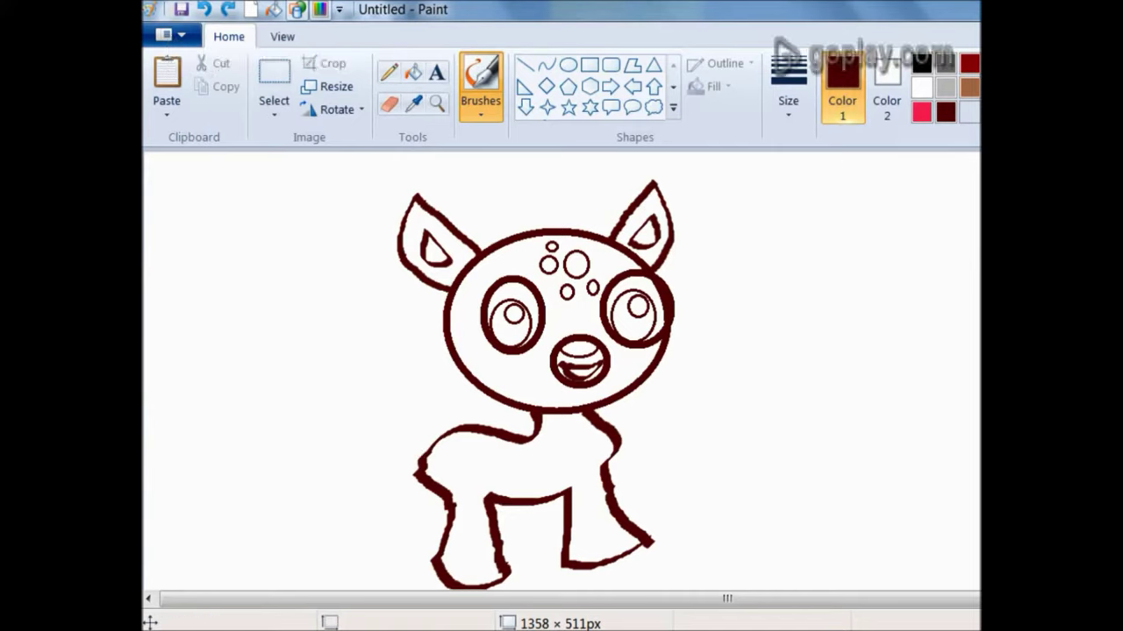
- Draw a pointed, upward-curving tail at the rump with a thinner brush, including a curved line dividing its inside
left_click(787, 101)
left_click(839, 220)
mouse_move(420, 454)
left_mouse_down()
mouse_move(333, 398)
mouse_move(334, 451)
mouse_move(357, 494)
mouse_move(388, 501)
mouse_move(417, 471)
left_mouse_up()
mouse_move(335, 416)
left_mouse_down()
mouse_move(341, 439)
mouse_move(395, 478)
mouse_move(418, 479)
left_mouse_up()
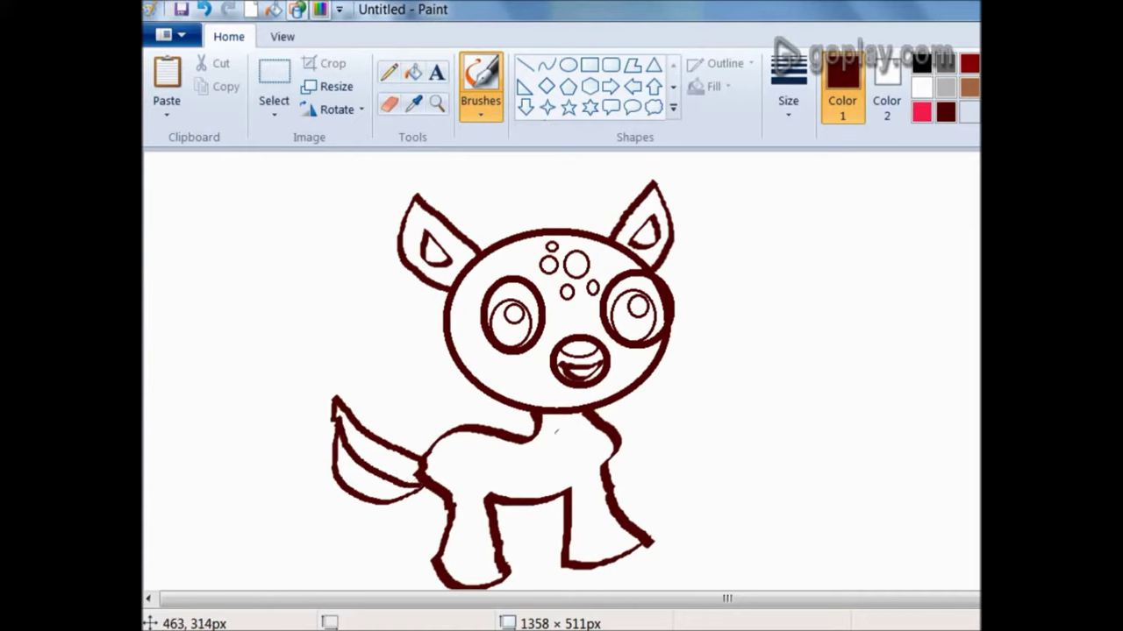
- Scatter small ellipse spots of varying size across the body from the neck to the rump, the first about 20 × 22 px
left_click(567, 65)
left_click_drag(549, 428, 566, 447)
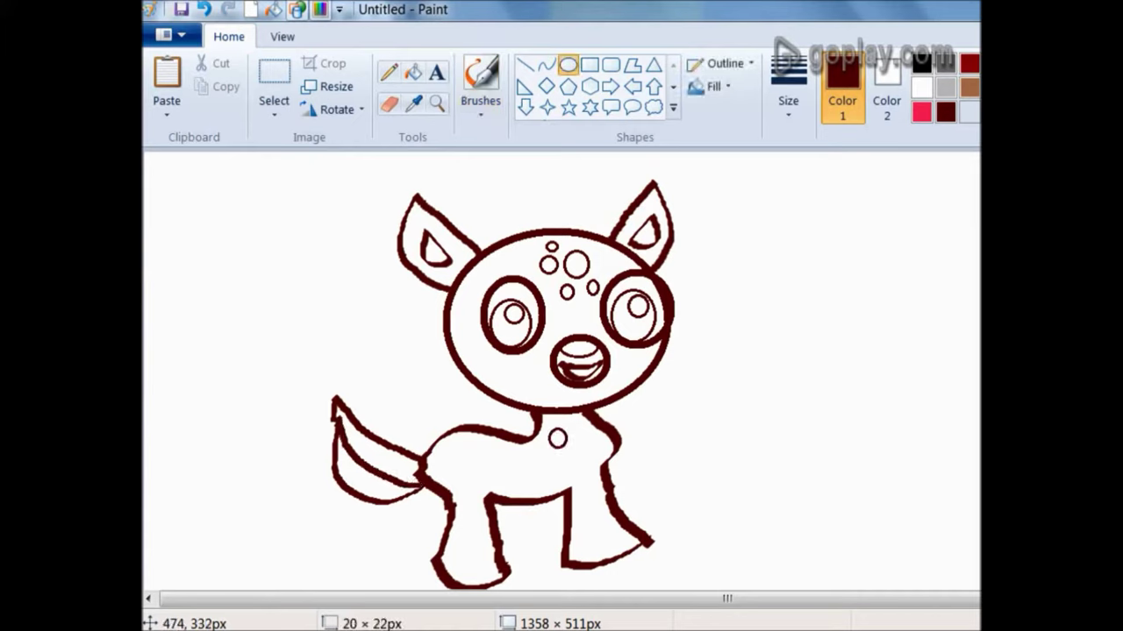
left_click_drag(476, 464, 484, 475)
left_click_drag(523, 462, 535, 474)
mouse_move(452, 453)
left_mouse_down()
mouse_move(438, 469)
mouse_move(452, 469)
left_mouse_up()
left_click_drag(520, 485, 572, 474)
mouse_move(496, 449)
left_mouse_down()
mouse_move(511, 465)
mouse_move(461, 481)
mouse_move(470, 491)
left_mouse_up()
mouse_move(464, 440)
left_mouse_down()
mouse_move(509, 487)
mouse_move(563, 491)
left_mouse_up()
mouse_move(538, 449)
left_mouse_down()
mouse_move(549, 459)
mouse_move(585, 440)
mouse_move(581, 452)
mouse_move(586, 433)
mouse_move(593, 521)
left_mouse_up()
left_click(678, 409)
- Add ellipse spots to the front and hind legs, one larger and one small on each lower leg
left_click(569, 485)
left_click(581, 508)
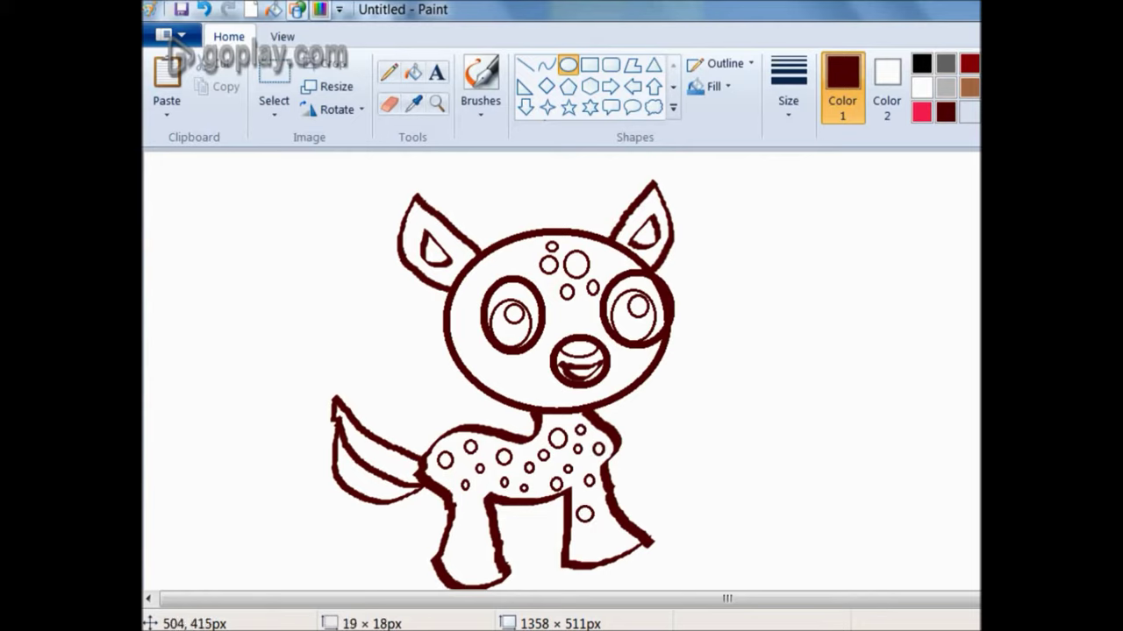
left_click_drag(464, 522, 481, 540)
left_click(505, 502)
left_click_drag(469, 500, 479, 511)
left_click(690, 523)
left_click_drag(597, 503, 604, 512)
left_click(684, 512)
- Brush a curved hoof line across the bottom of each leg and a small rounded spot under each eye
left_click(479, 79)
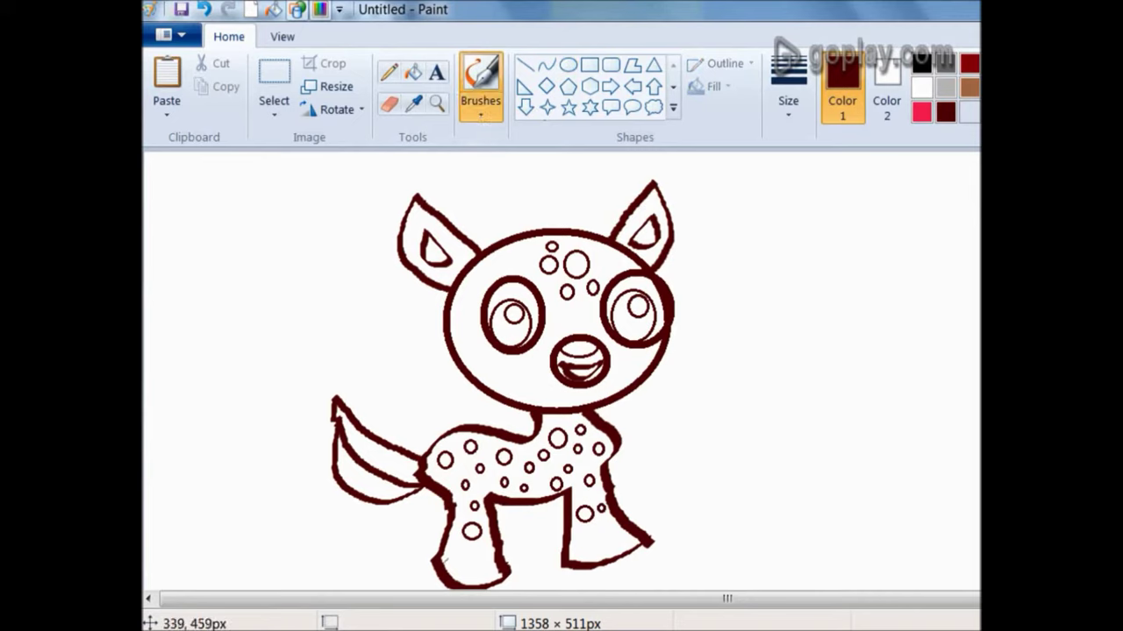
left_click_drag(441, 555, 503, 575)
left_click_drag(572, 543, 636, 534)
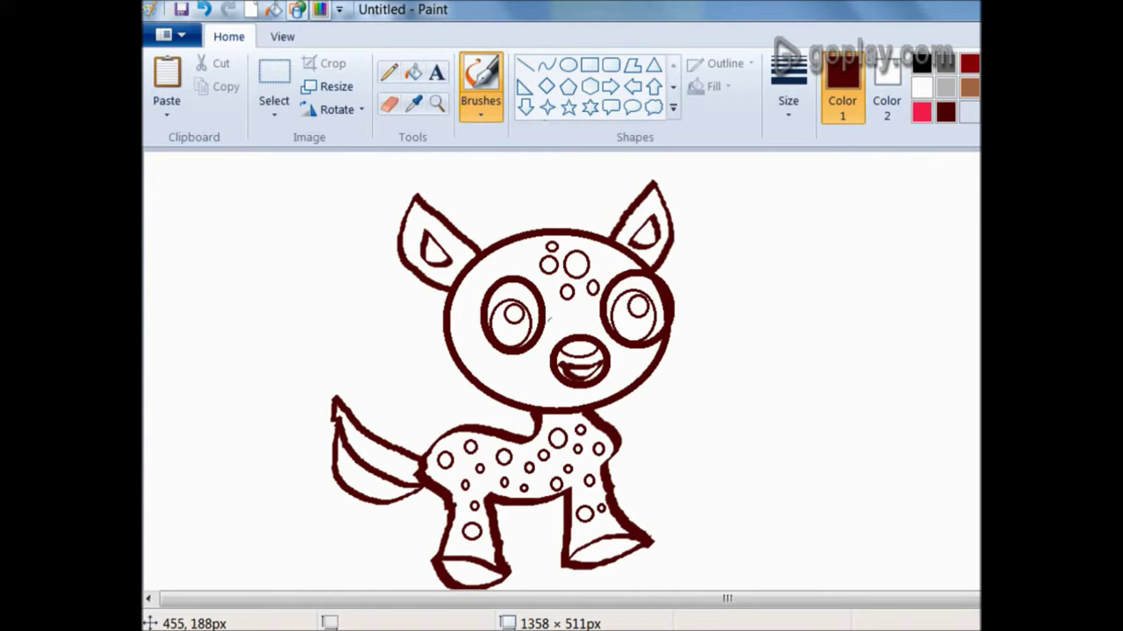
mouse_move(487, 349)
left_mouse_down()
mouse_move(488, 367)
mouse_move(503, 352)
left_mouse_up()
mouse_move(632, 349)
left_mouse_down()
mouse_move(631, 363)
mouse_move(644, 351)
left_mouse_up()
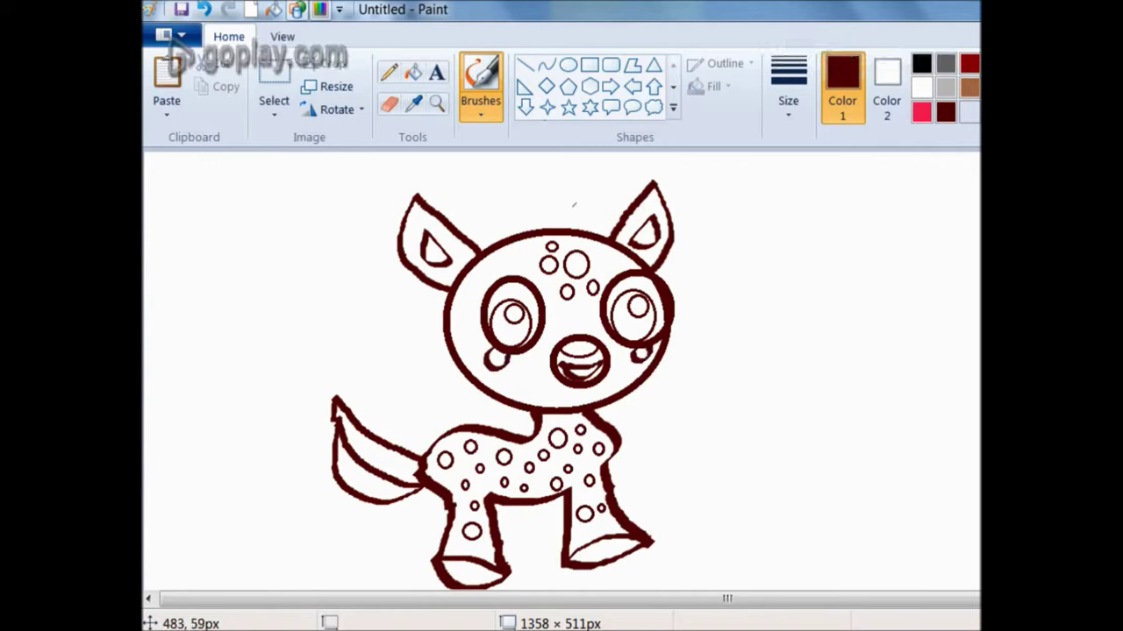
- Draw two branching antlers on top of the head between the ears, undoing any stray stroke
mouse_move(518, 232)
left_mouse_down()
mouse_move(480, 175)
mouse_move(440, 178)
left_mouse_up()
left_click_drag(469, 190, 496, 221)
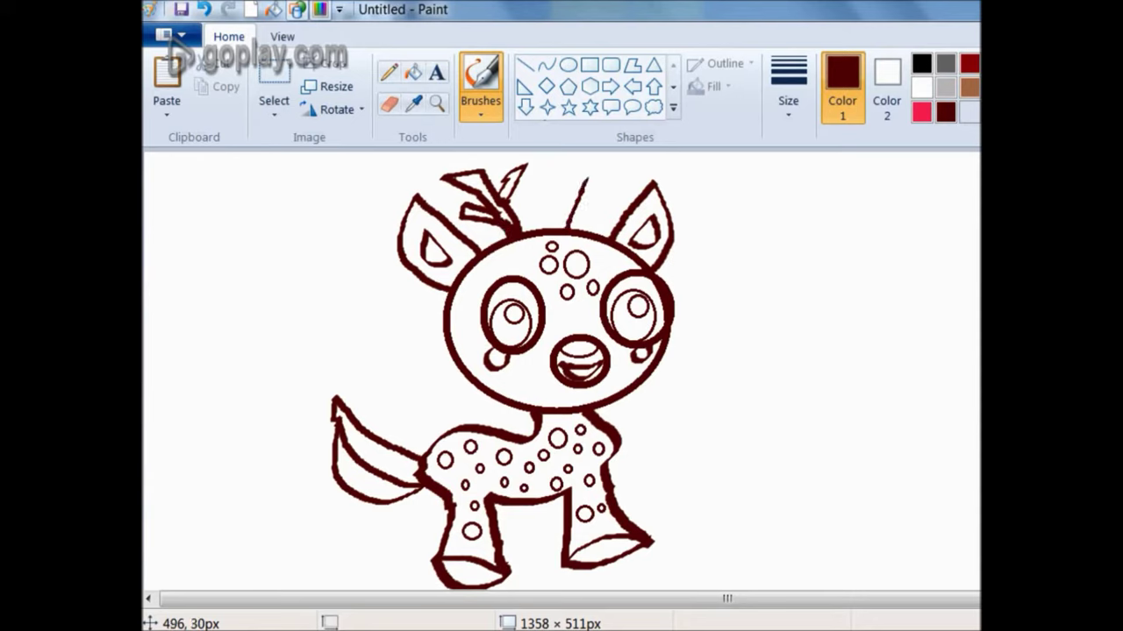
left_click_drag(591, 188, 576, 230)
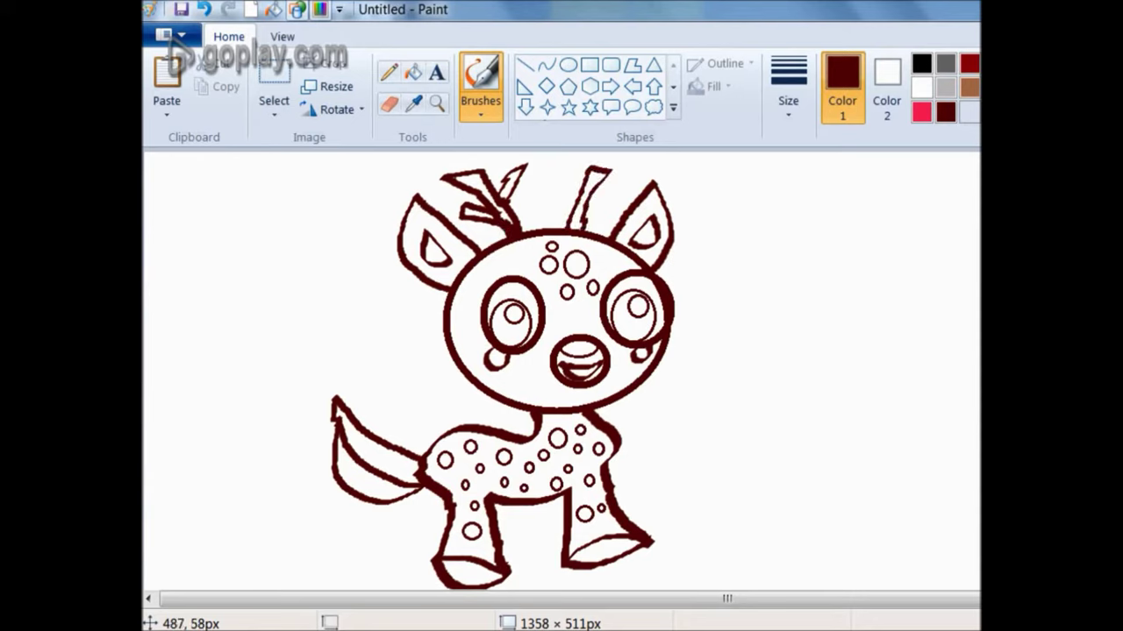
left_click_drag(543, 176, 563, 219)
key("ctrl+z")
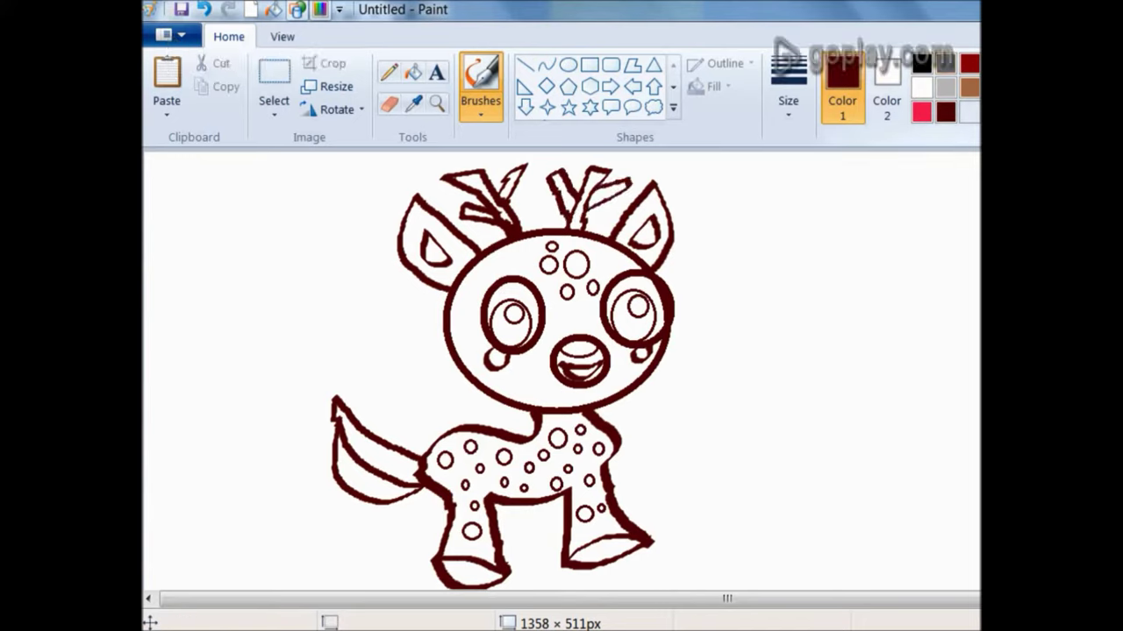
- Mix a custom orange-brown and fill the head, both ears, the body with its legs, and the upper half of the tail
left_click(320, 10)
left_click(692, 252)
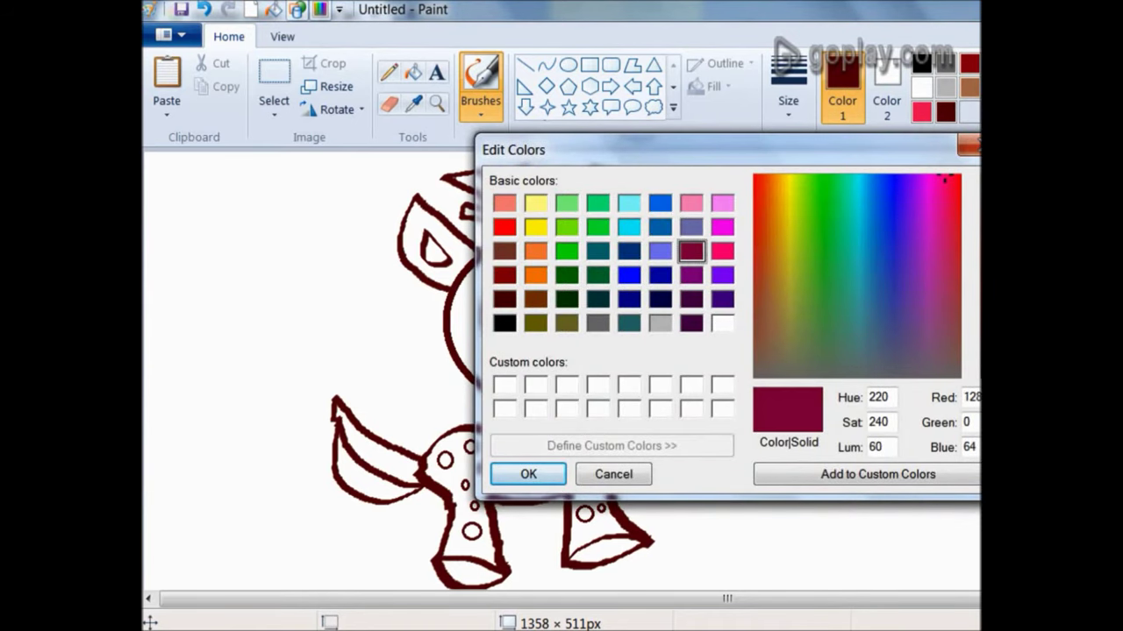
left_click(536, 300)
left_click_drag(994, 328, 994, 309)
left_click(528, 473)
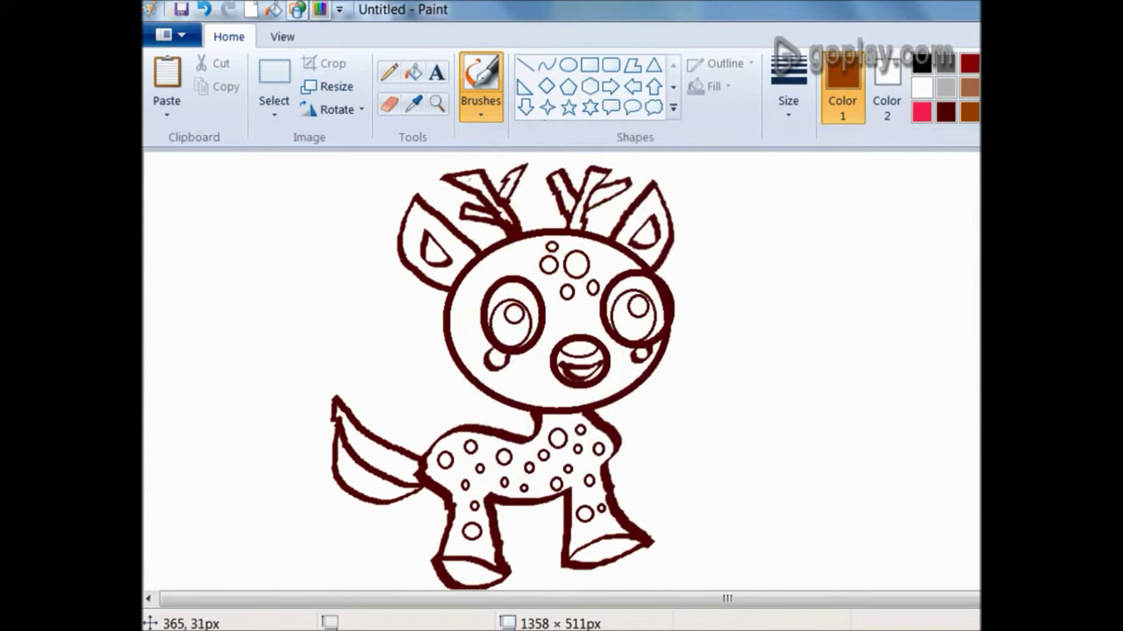
left_click(413, 72)
left_click(518, 260)
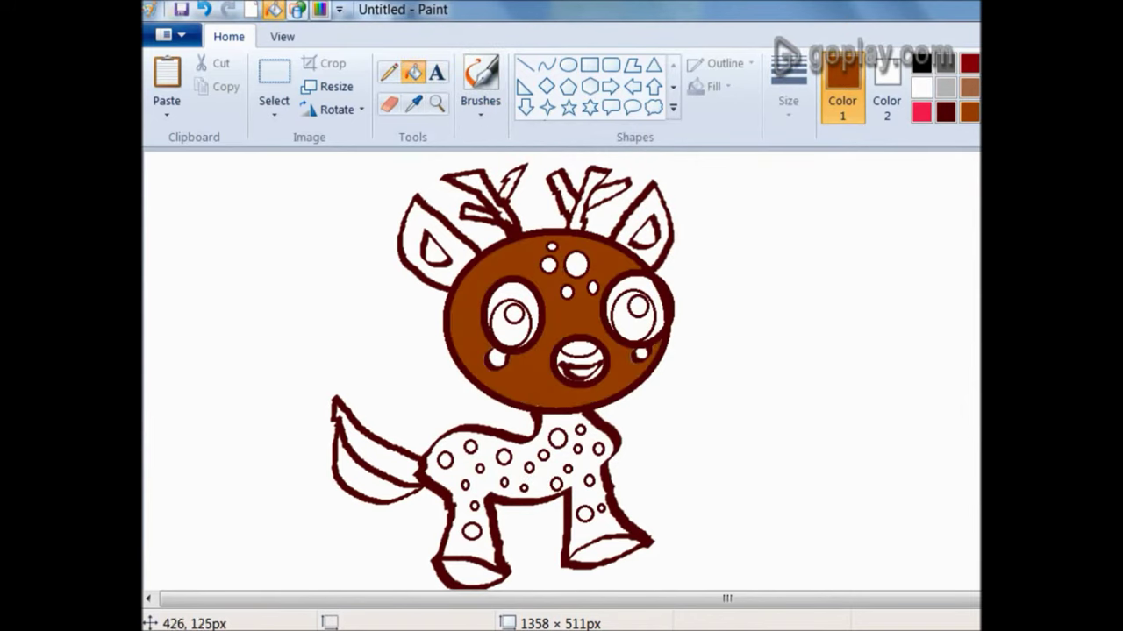
left_click(638, 213)
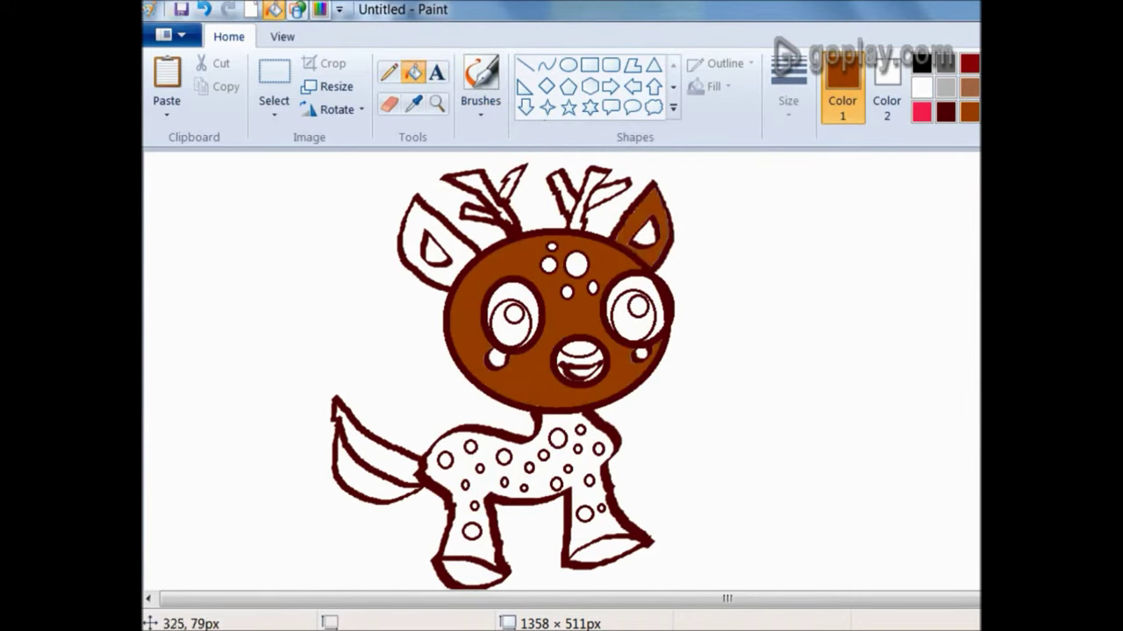
left_click(429, 222)
left_click(530, 437)
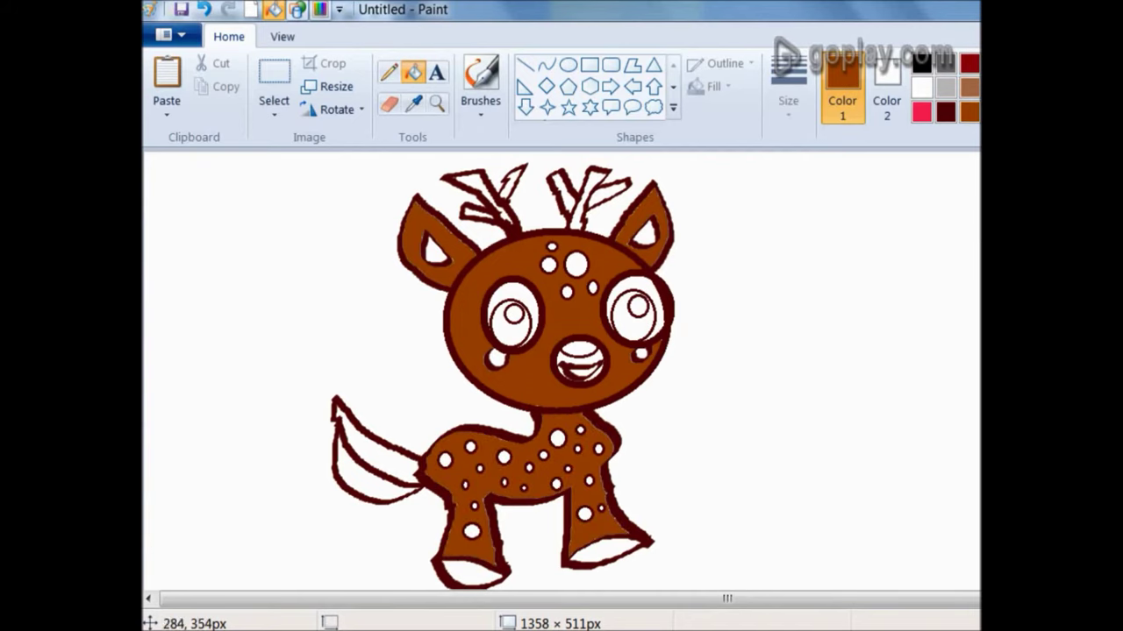
left_click(390, 460)
- Fill the lower half of the tail, both antlers and the inner ears with dark red
left_click(970, 63)
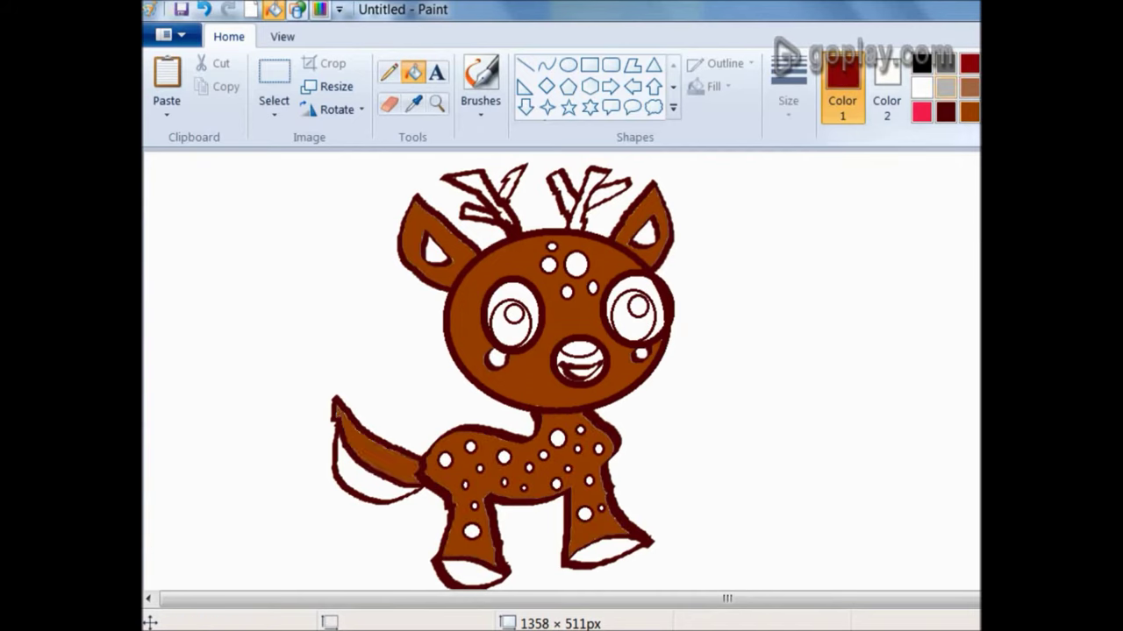
left_click(358, 470)
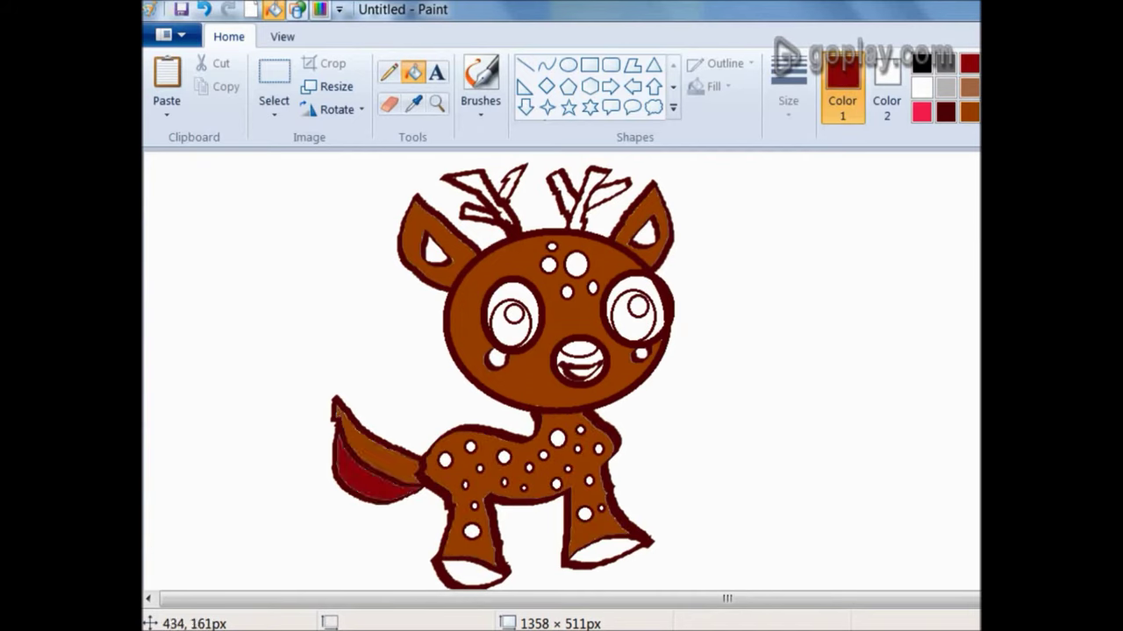
left_click(475, 182)
left_click(509, 179)
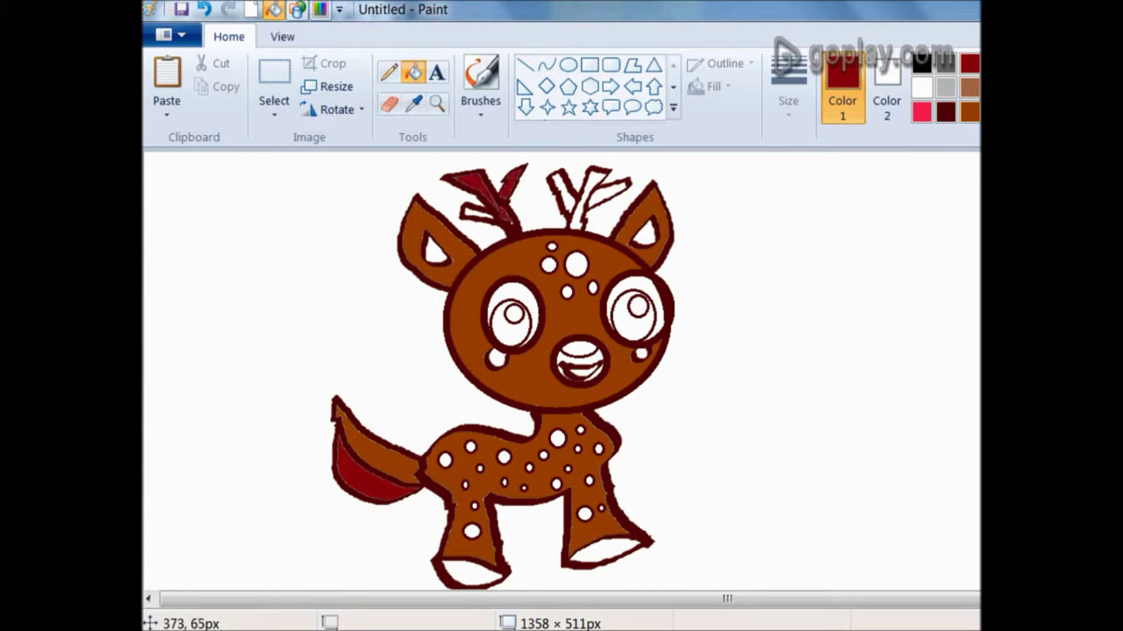
left_click(556, 194)
left_click(595, 190)
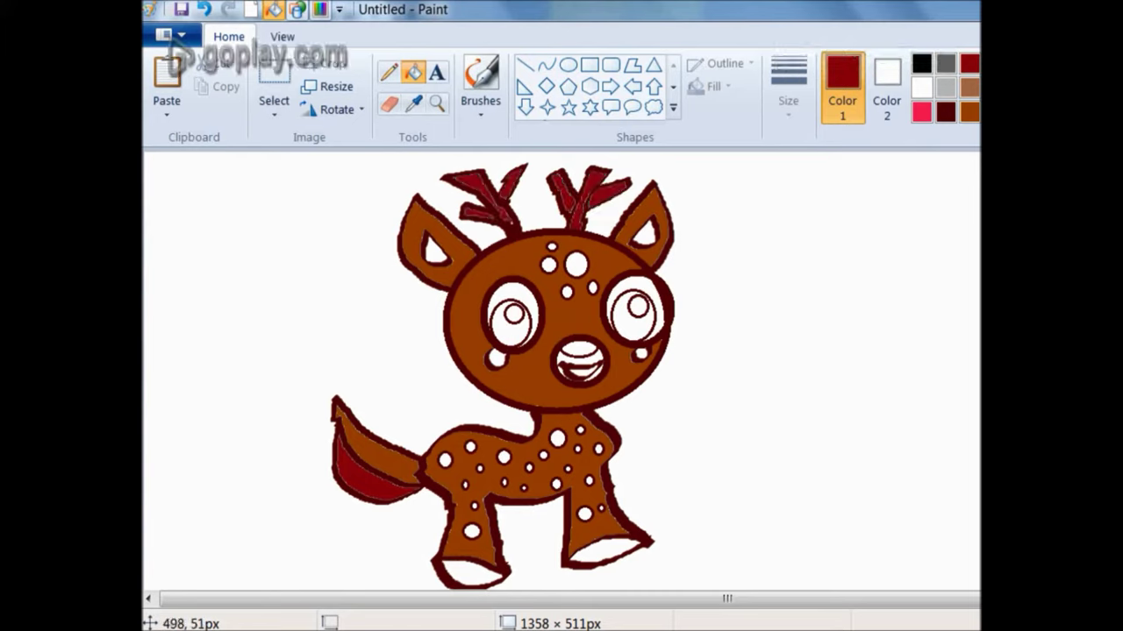
left_click(645, 232)
left_click(439, 256)
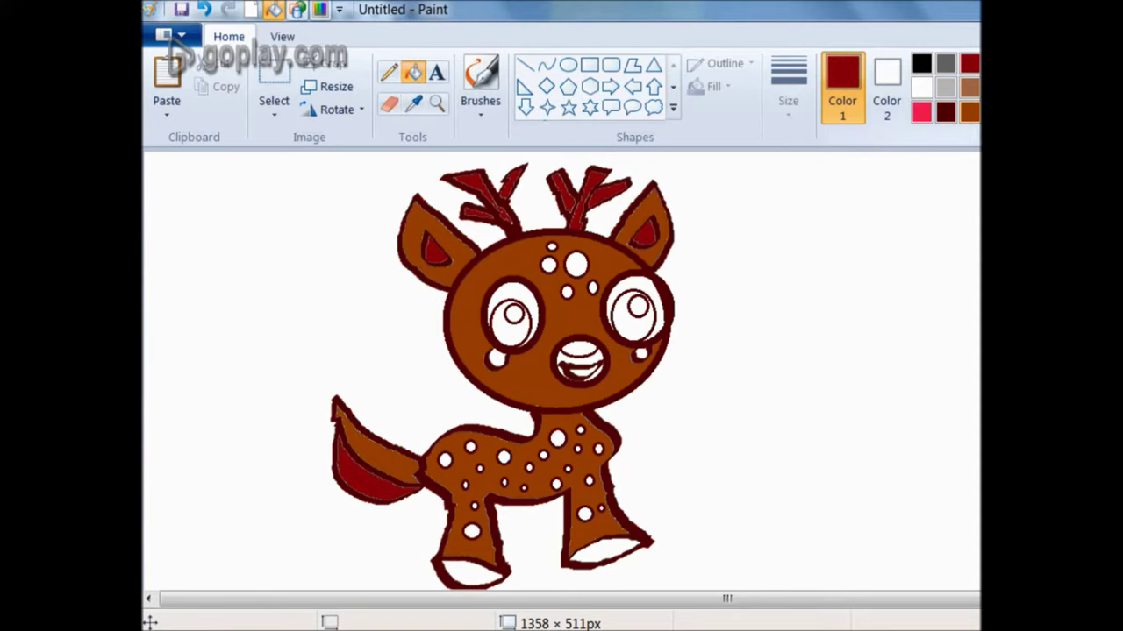
- Fill both pupils with black and the small circles inside them with blue
left_click(921, 63)
left_click(509, 323)
left_click(631, 307)
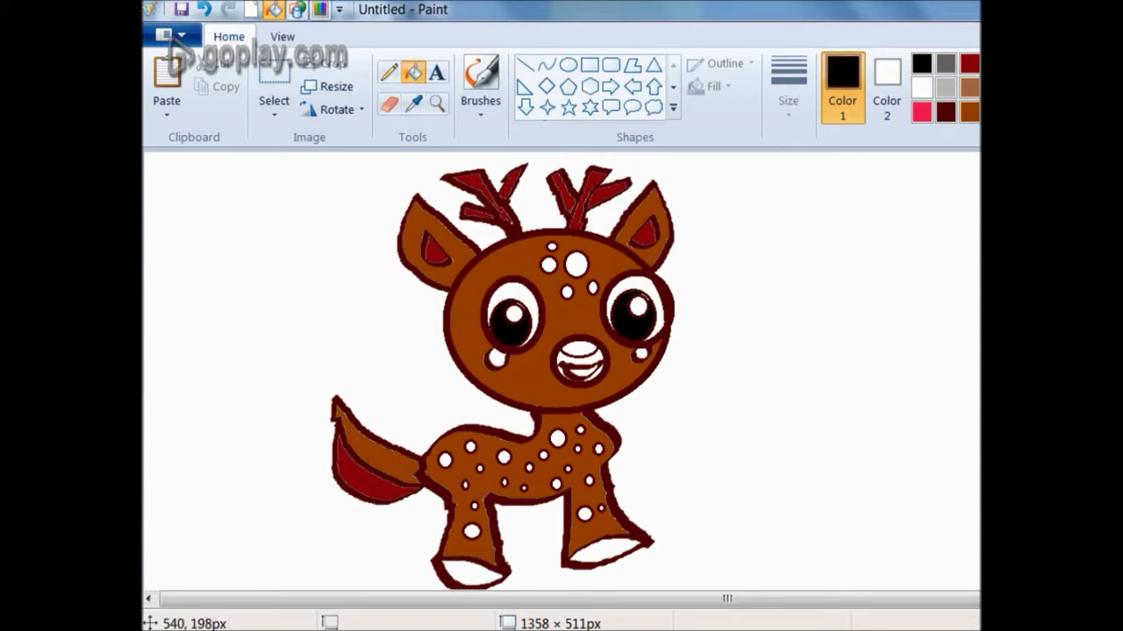
left_click(1089, 63)
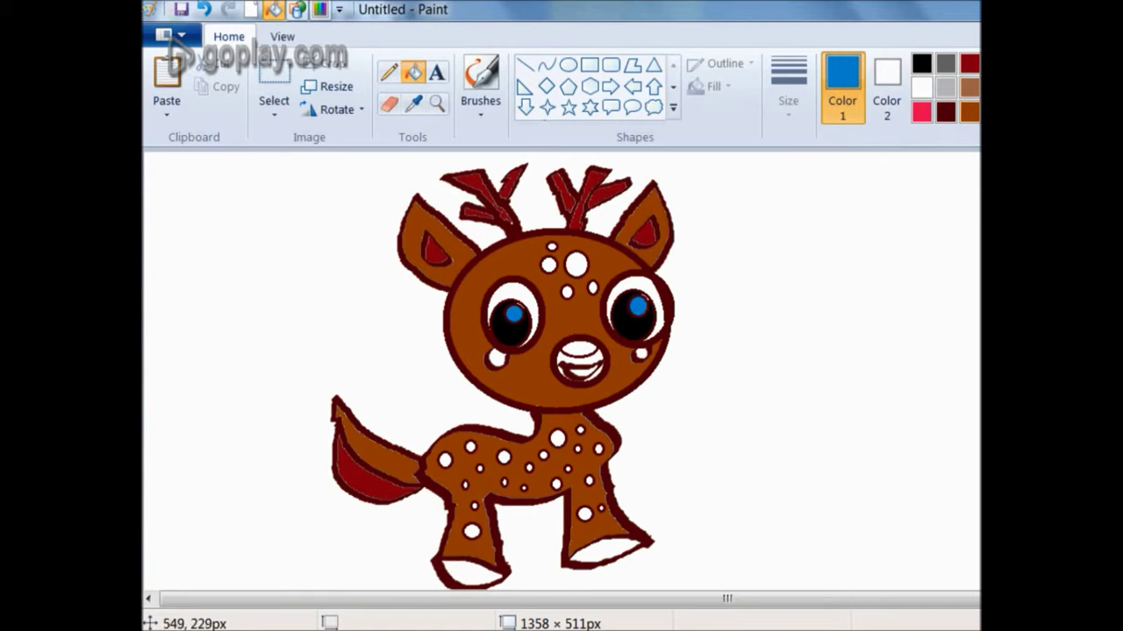
- Color the muzzle with gold on the middle band, light brown on the nose, pinkish red in the mouth and yellow below it
left_click(1017, 87)
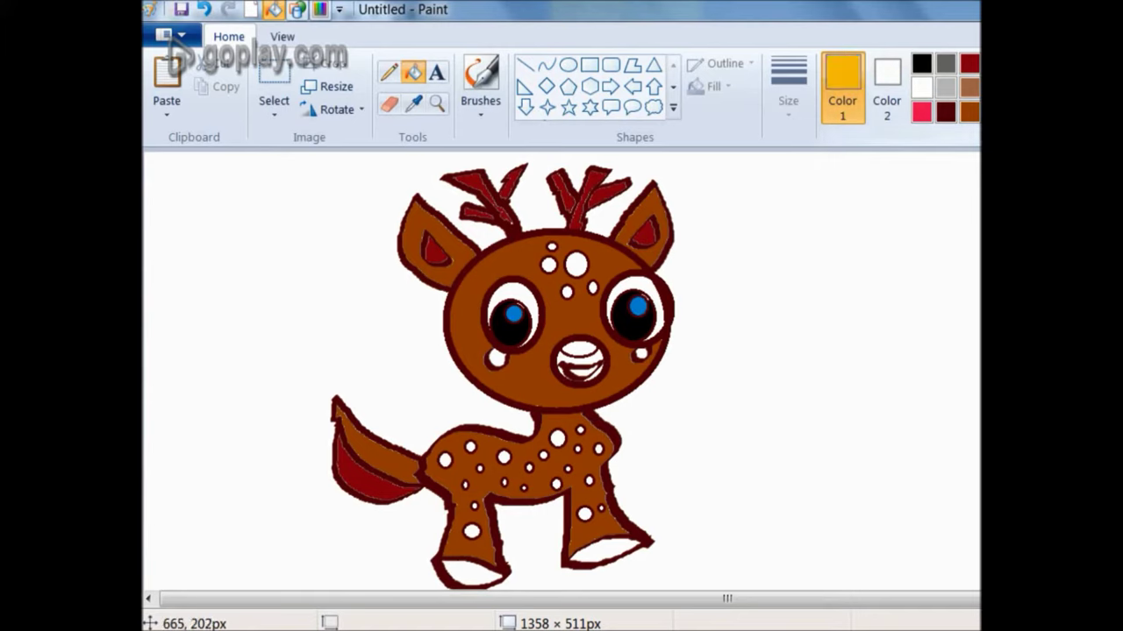
left_click(580, 359)
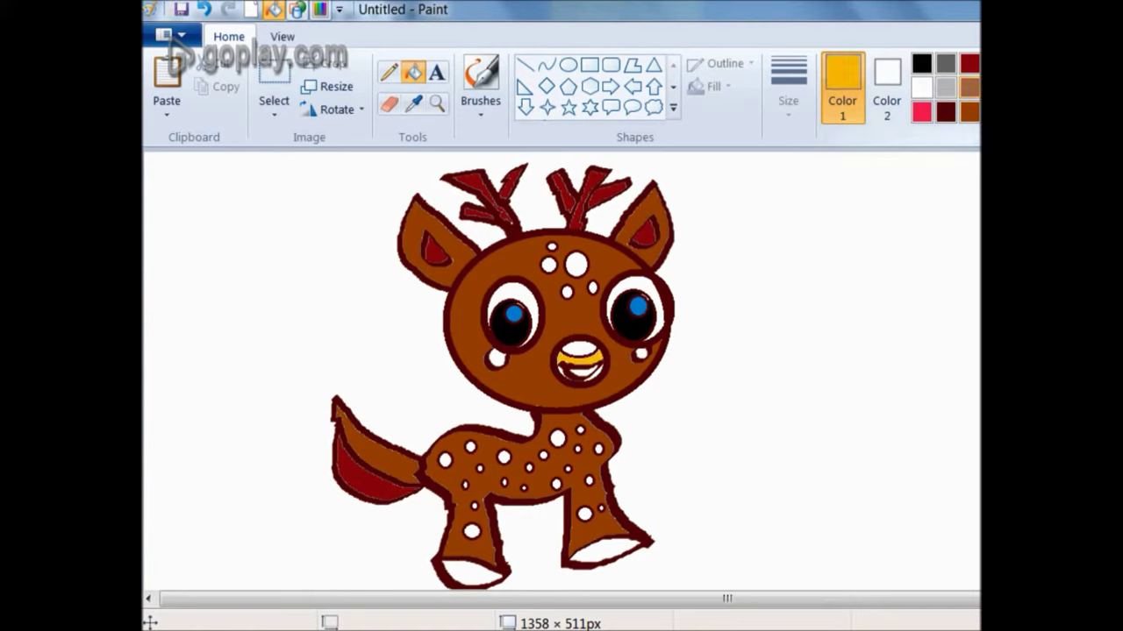
left_click(969, 87)
left_click(579, 347)
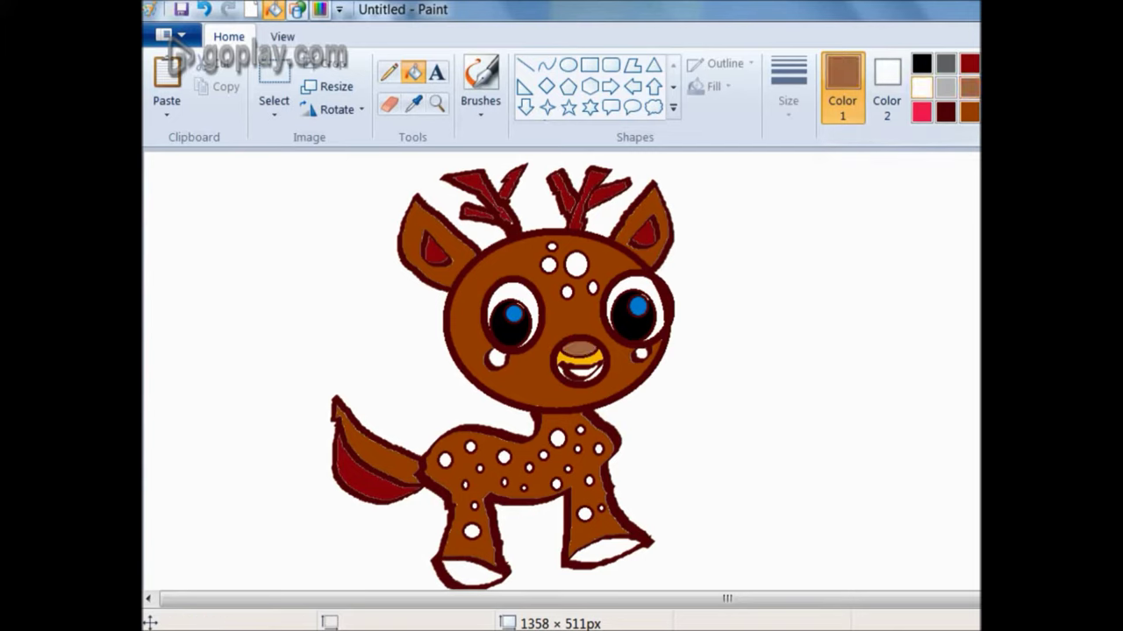
left_click(922, 111)
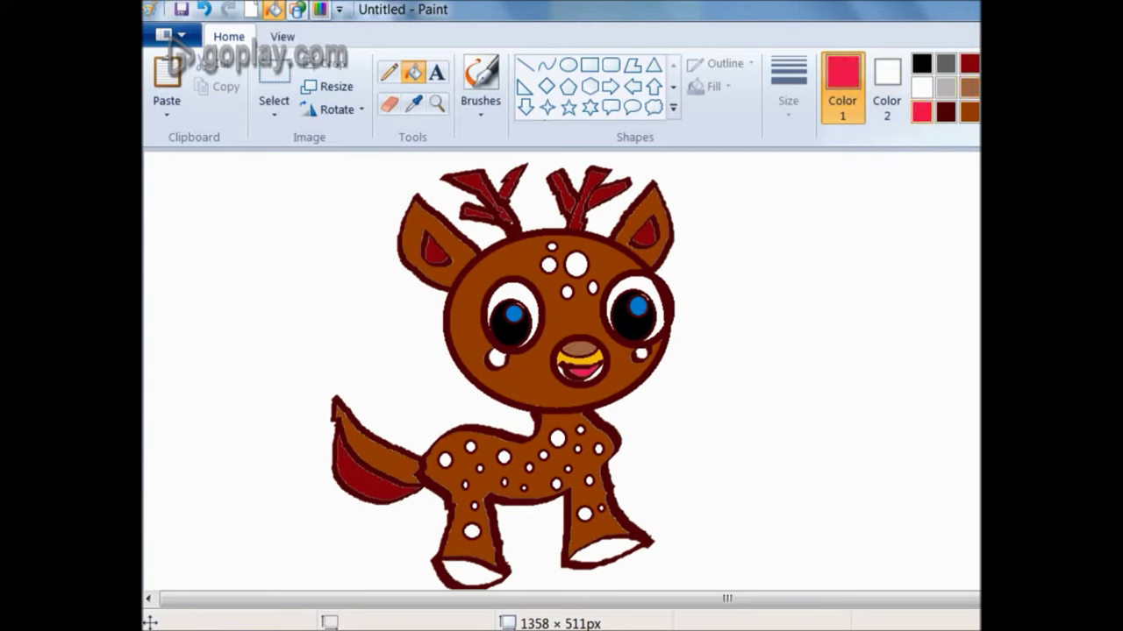
left_click(1017, 87)
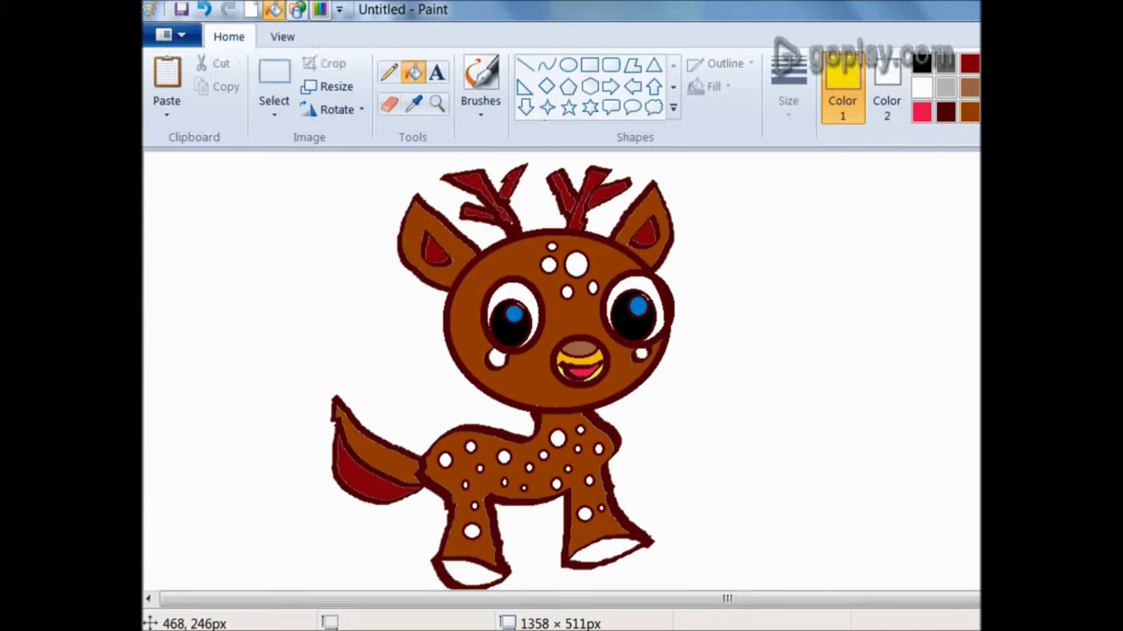
- Fill both hooves with light brown
left_click(969, 86)
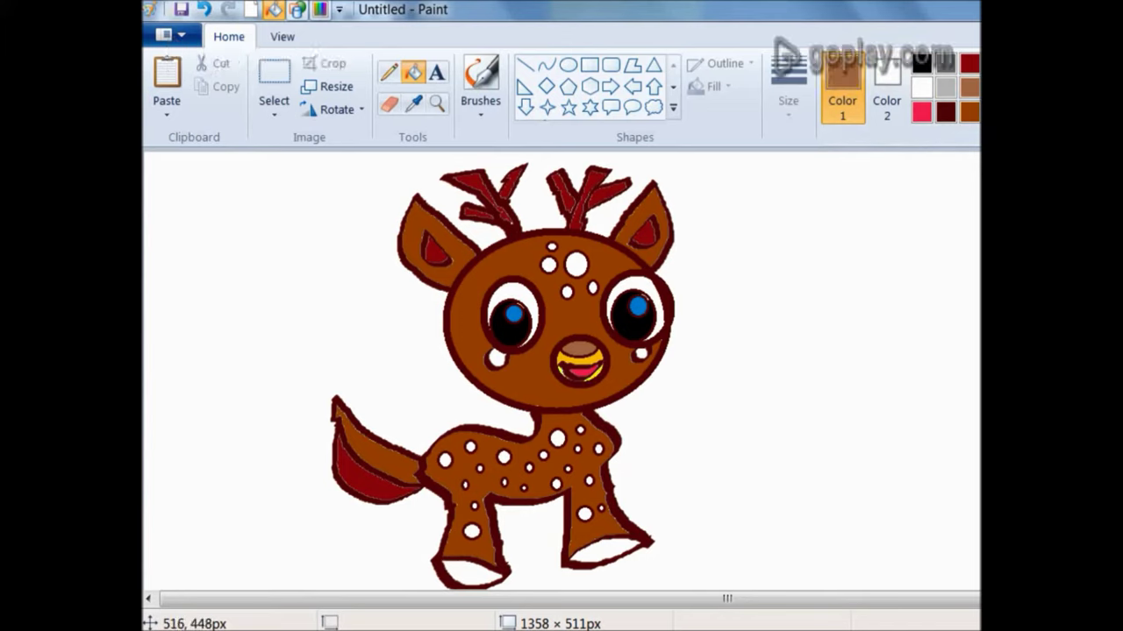
left_click(605, 552)
left_click(474, 574)
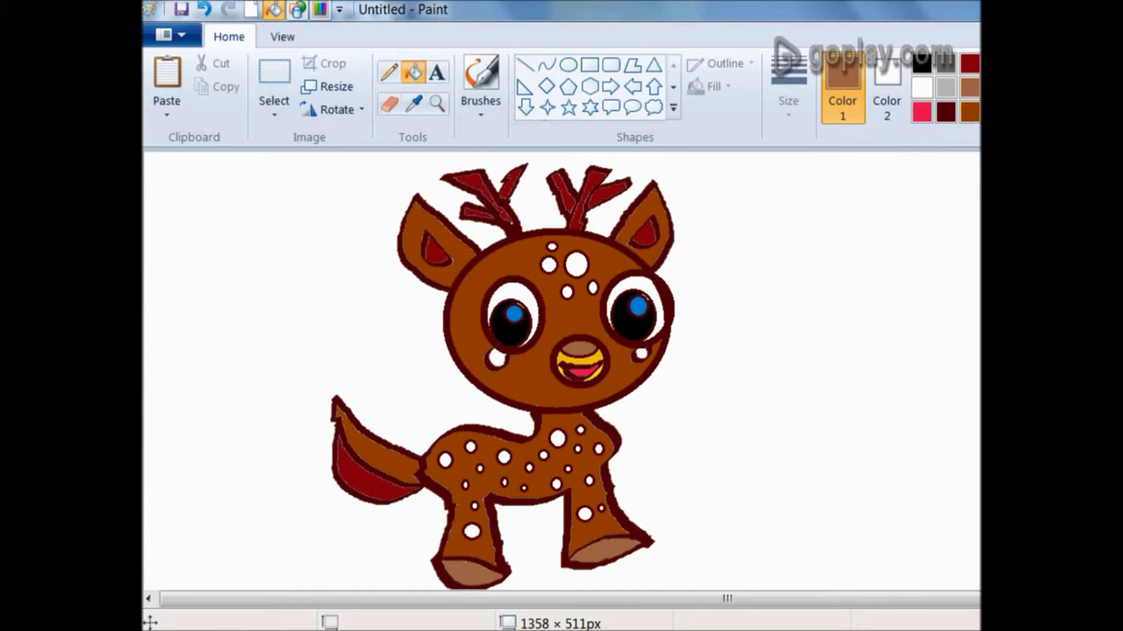
- Set up a different brush type in a custom bright orange and adjust its size to a medium-small tip
left_click(481, 104)
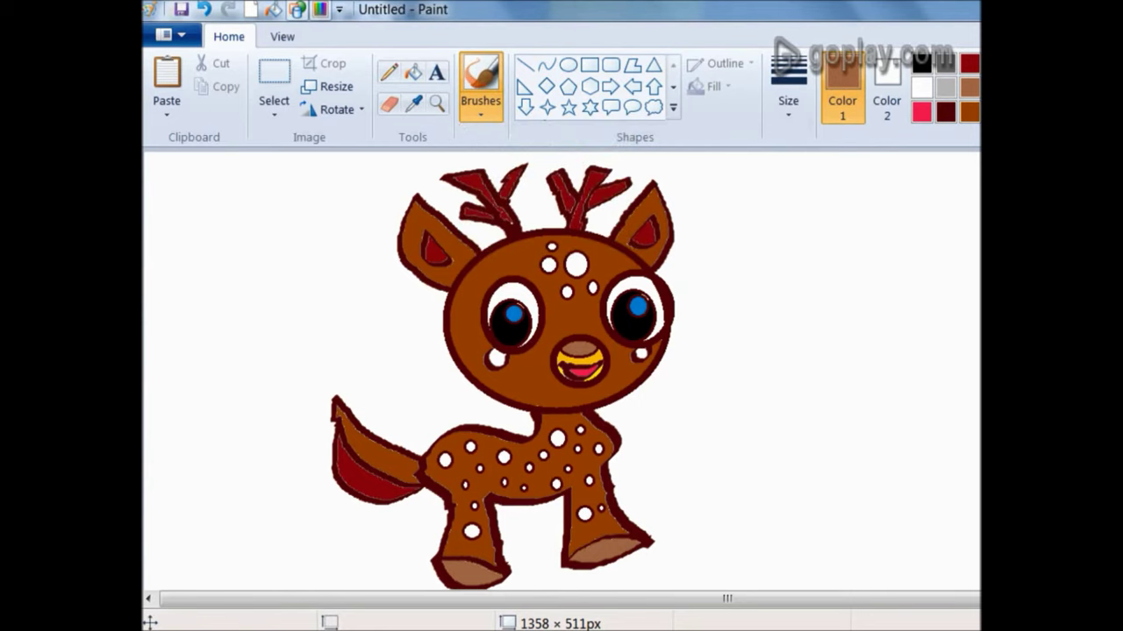
left_click(788, 92)
left_click(837, 232)
left_click(969, 112)
left_click(1121, 86)
left_click_drag(995, 311, 994, 259)
left_click(528, 474)
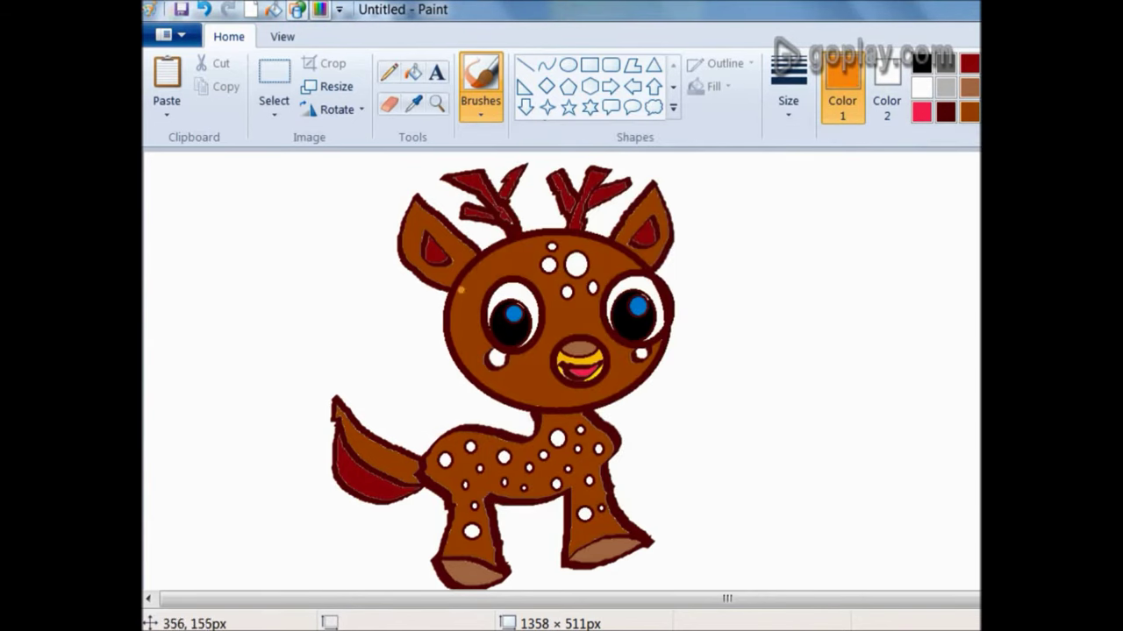
left_click(788, 92)
left_click(838, 190)
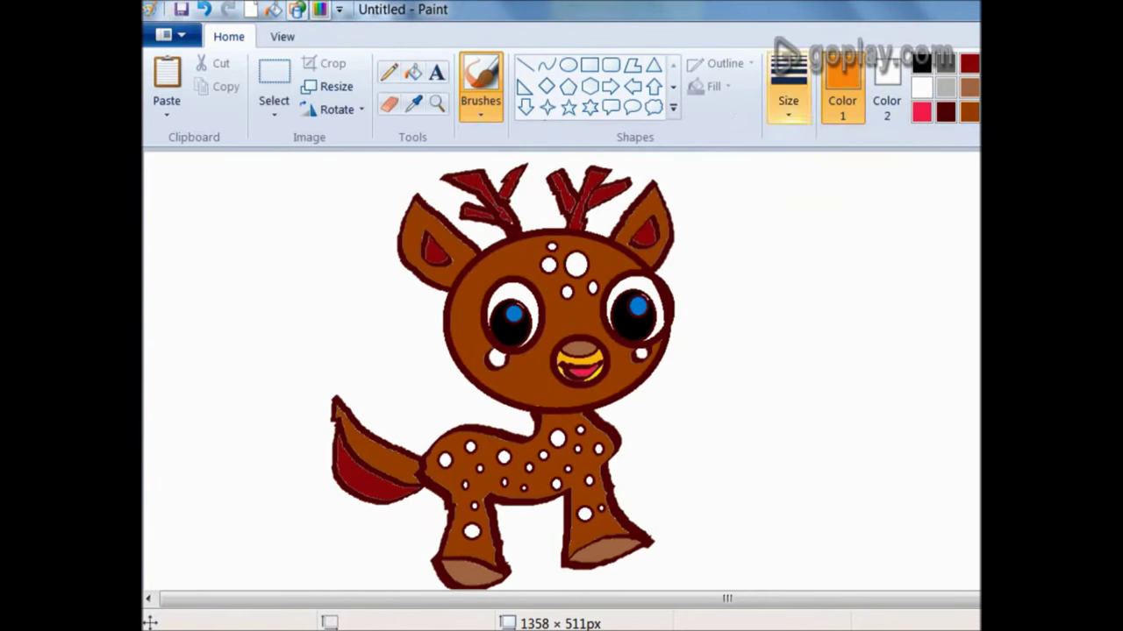
left_click(788, 96)
left_click(838, 233)
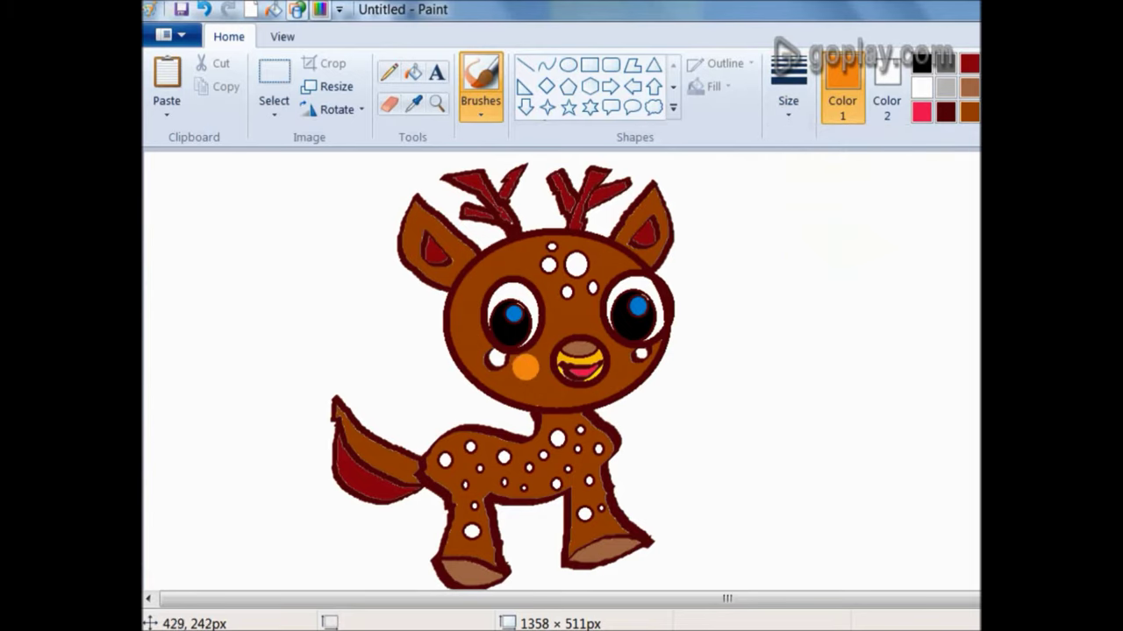
left_click(788, 88)
left_click(839, 231)
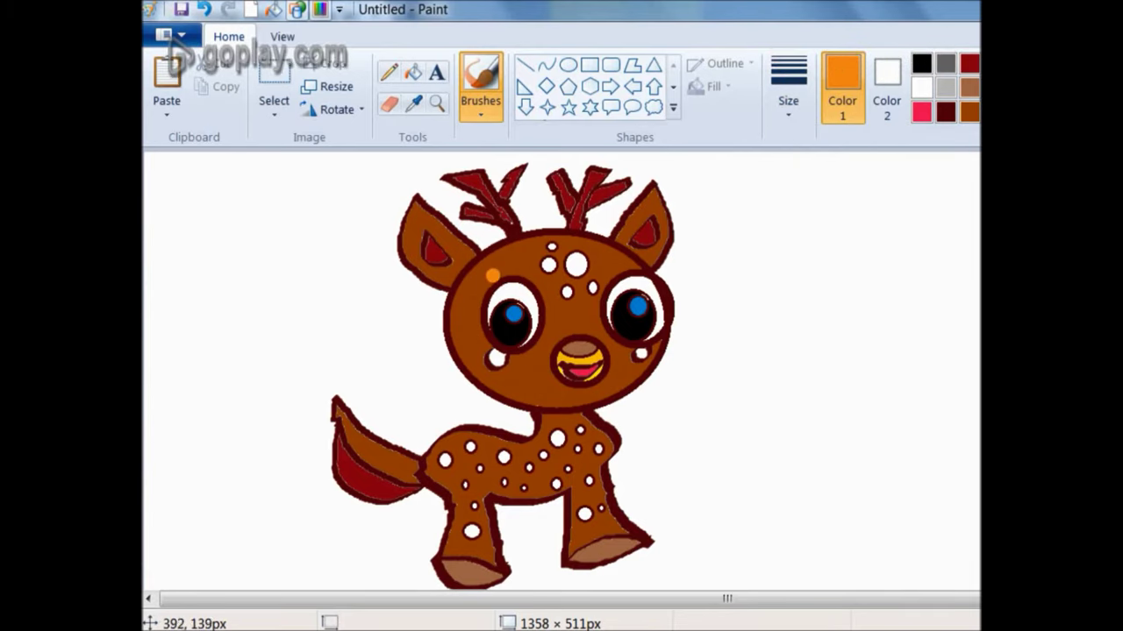
- Paint curved orange highlights along the side of the face, the chin, above the nose and across the forehead
mouse_move(486, 270)
left_mouse_down()
mouse_move(466, 324)
mouse_move(473, 348)
left_mouse_up()
left_click_drag(527, 378, 596, 391)
left_click_drag(565, 328, 607, 333)
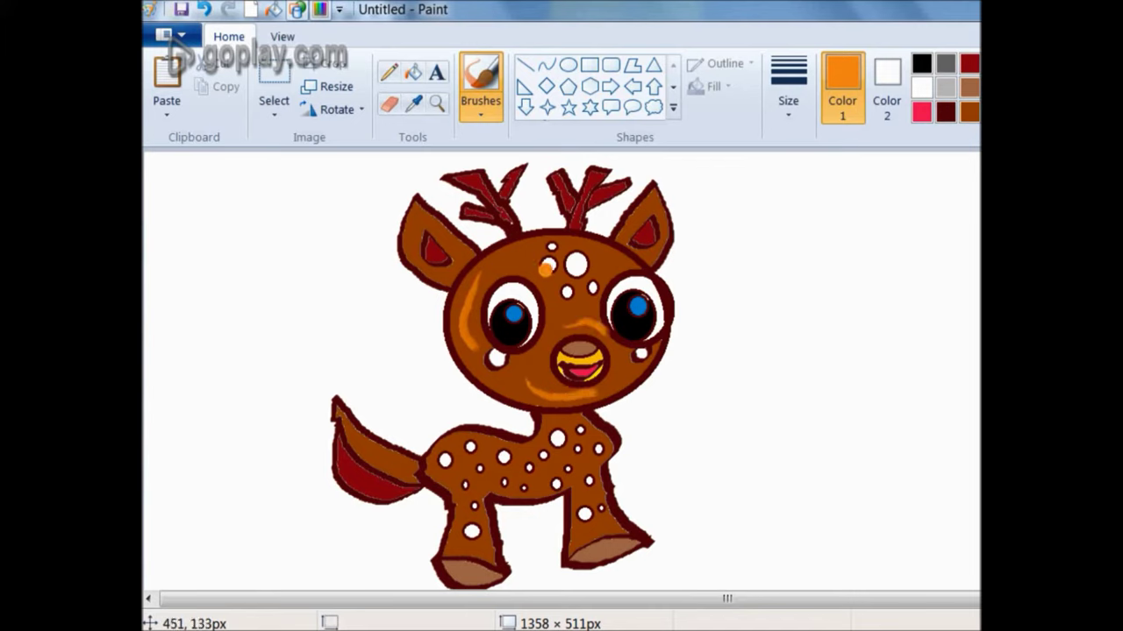
left_click_drag(534, 274, 499, 264)
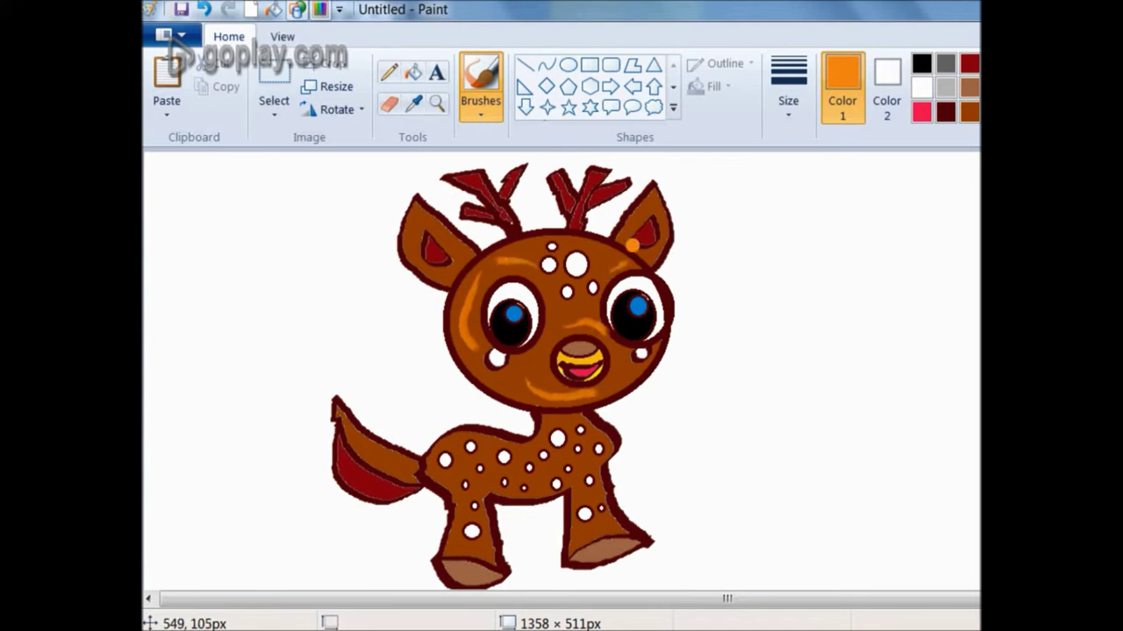
- Add orange highlight strokes to both ears, the tail, the neck, the body and the upper legs
left_click_drag(649, 213, 663, 201)
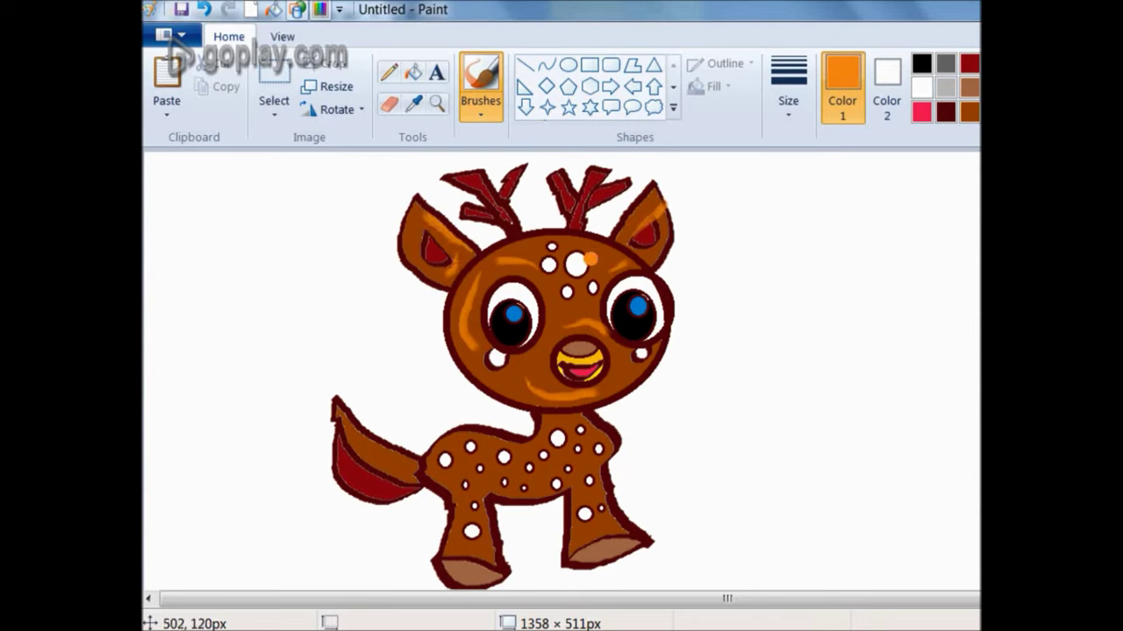
left_click_drag(653, 202, 662, 215)
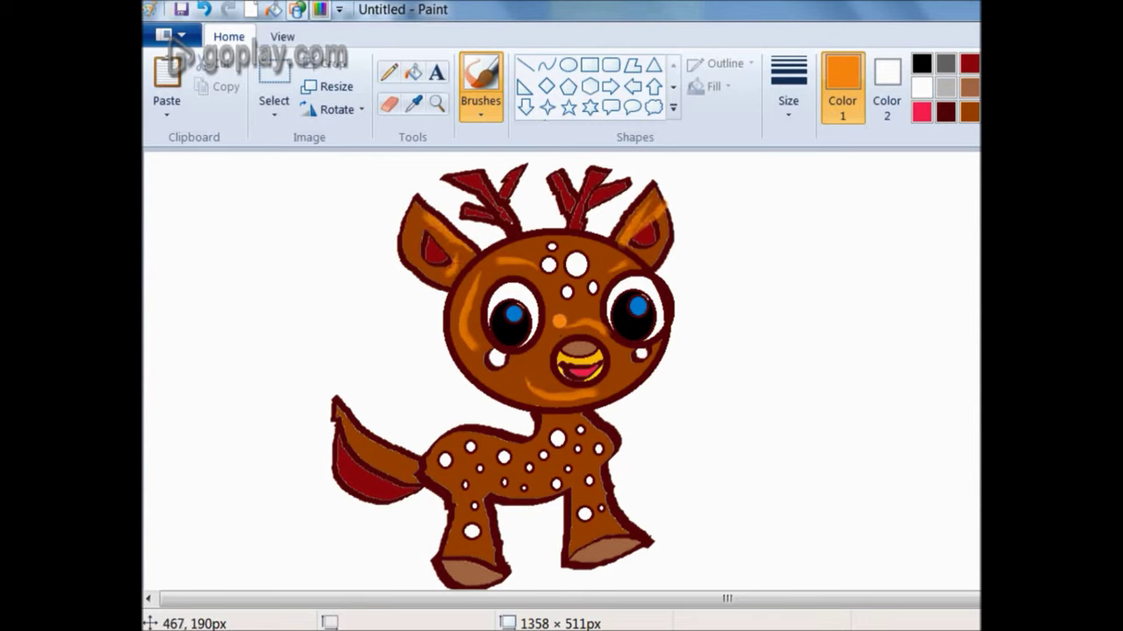
mouse_move(462, 474)
left_mouse_down()
mouse_move(495, 453)
mouse_move(483, 489)
mouse_move(528, 473)
mouse_move(517, 463)
mouse_move(538, 477)
mouse_move(572, 447)
mouse_move(547, 418)
mouse_move(565, 418)
mouse_move(609, 464)
mouse_move(594, 452)
mouse_move(585, 498)
left_mouse_up()
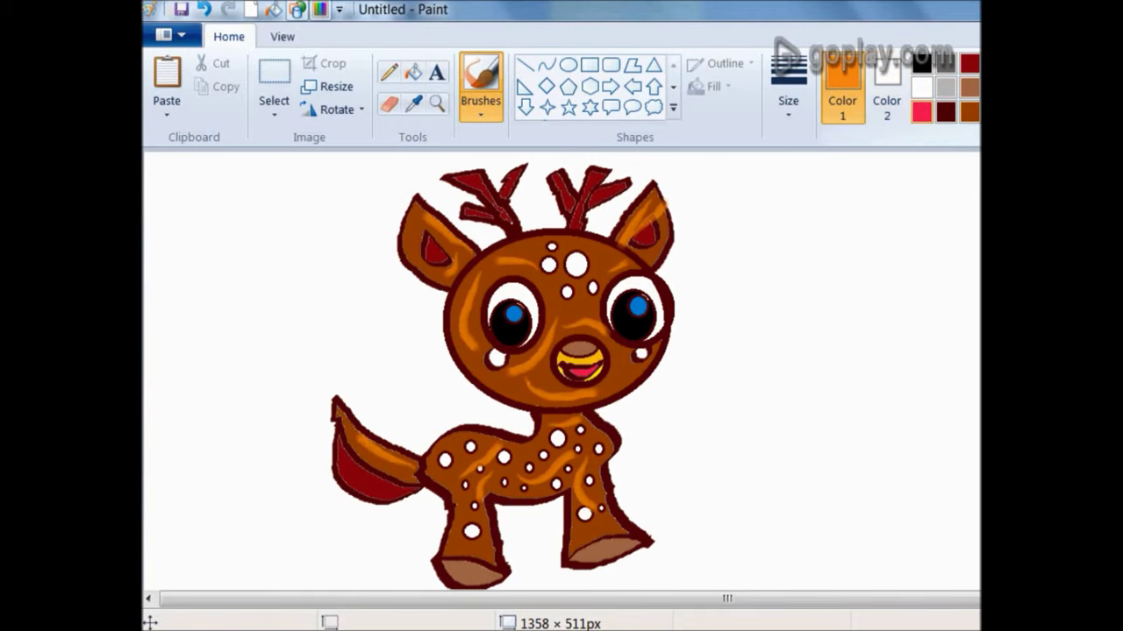
- Mix a darker shade of the light brown and brush shading strokes onto both hooves
left_click(969, 87)
left_click(1122, 84)
left_click(985, 300)
left_click(528, 474)
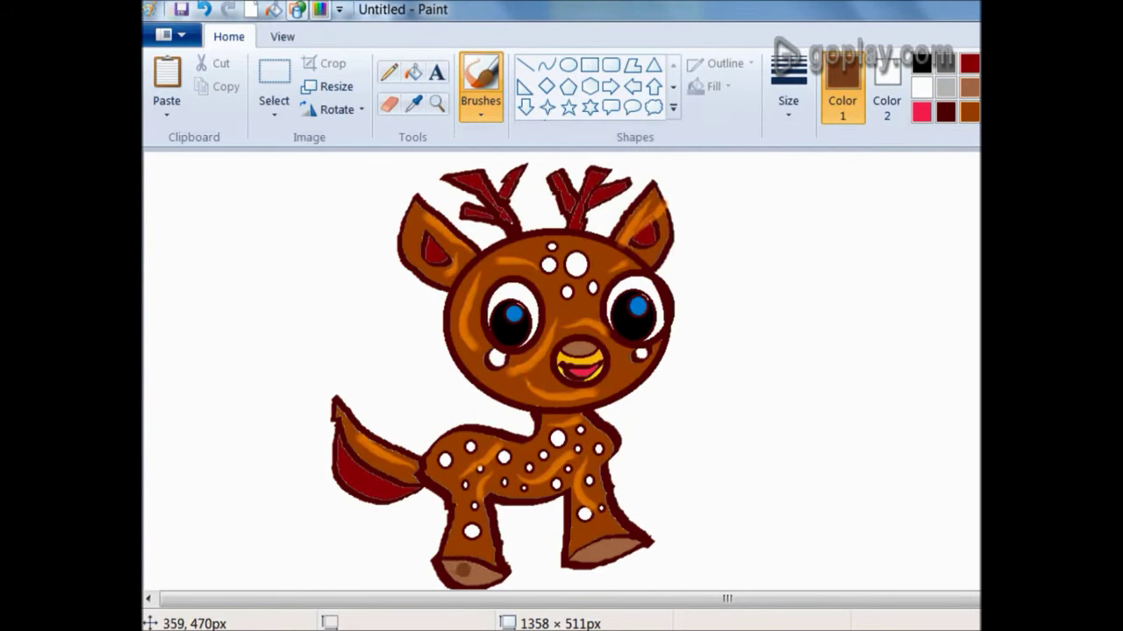
left_click_drag(621, 533, 575, 559)
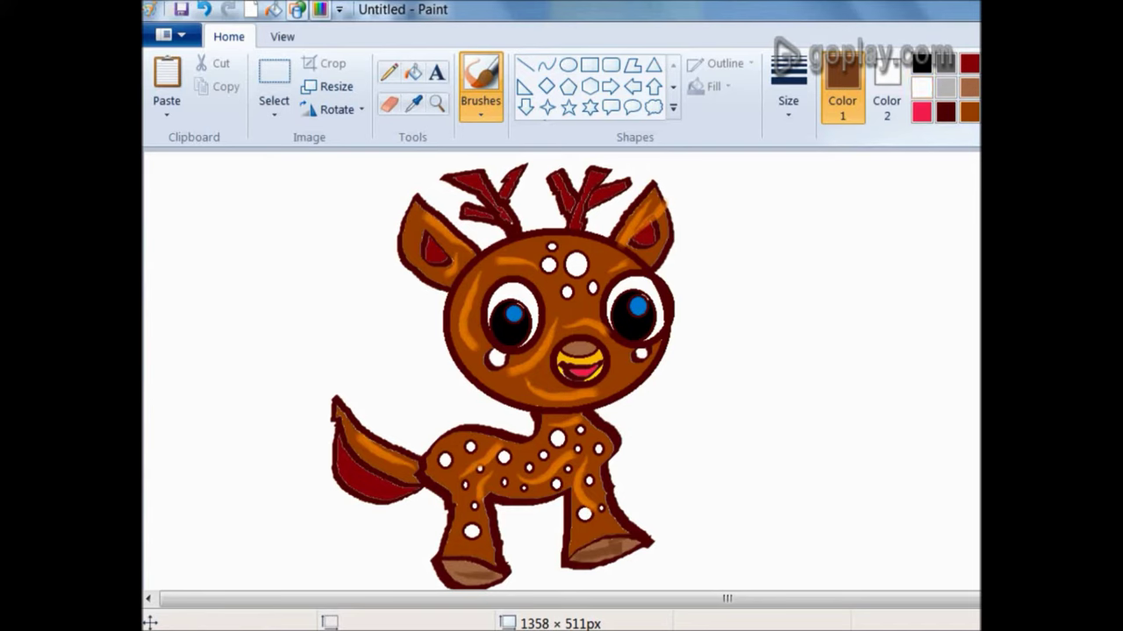
- Shade the upper whites of both eyes with pale lavender strokes, redoing the stroke on the second eye
left_click(1122, 87)
left_click_drag(525, 295, 489, 302)
left_click_drag(642, 292, 625, 293)
key("ctrl+z")
left_click_drag(640, 284, 622, 292)
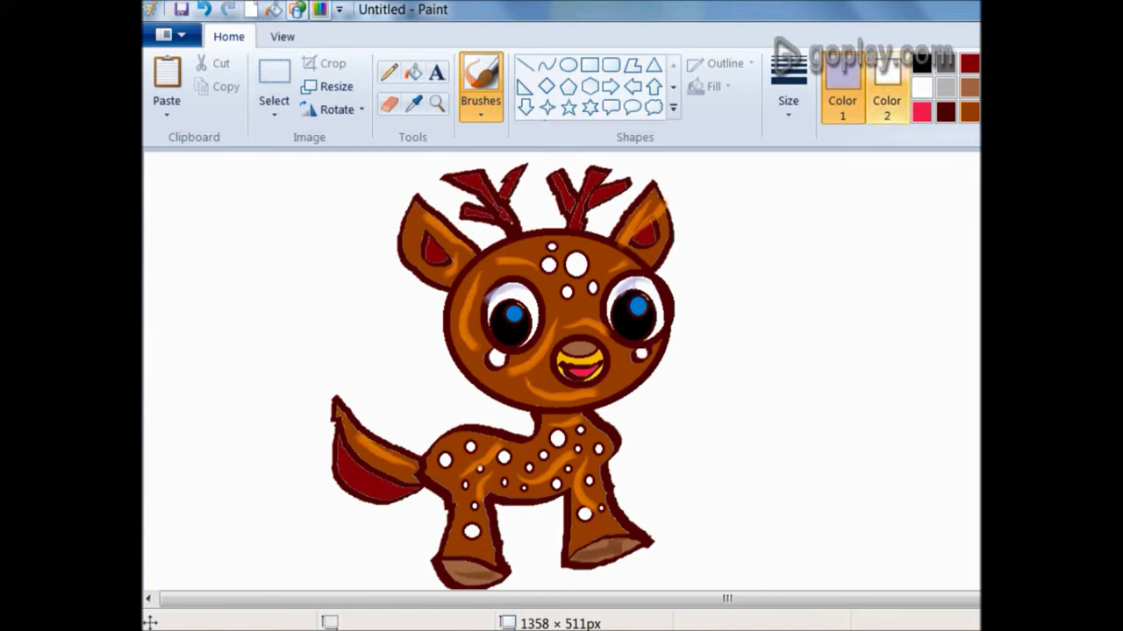
- Choose dark gray as the brush color
left_click(969, 64)
left_click(945, 63)
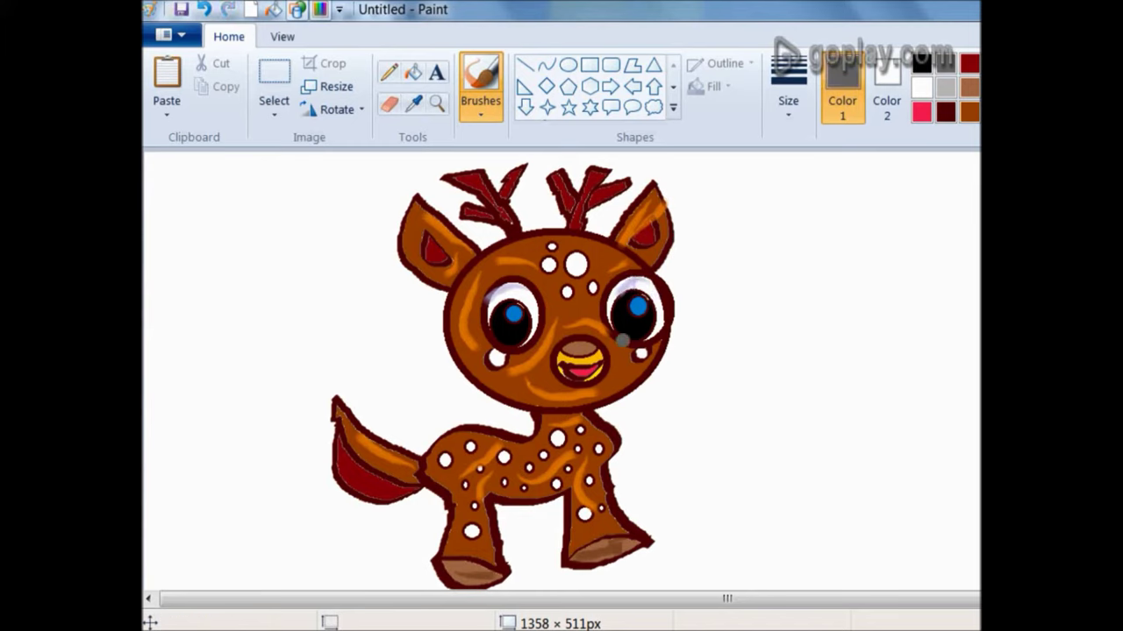